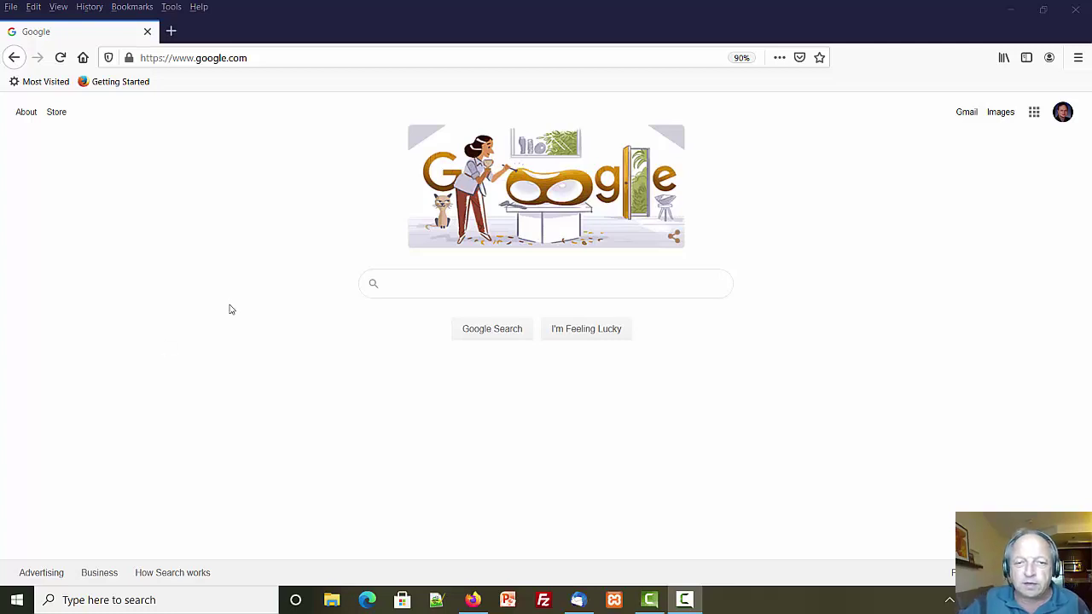
# Search Google for 'free php hosting' and scroll down to the list of free hosting providers.
pyautogui.click(467, 289)
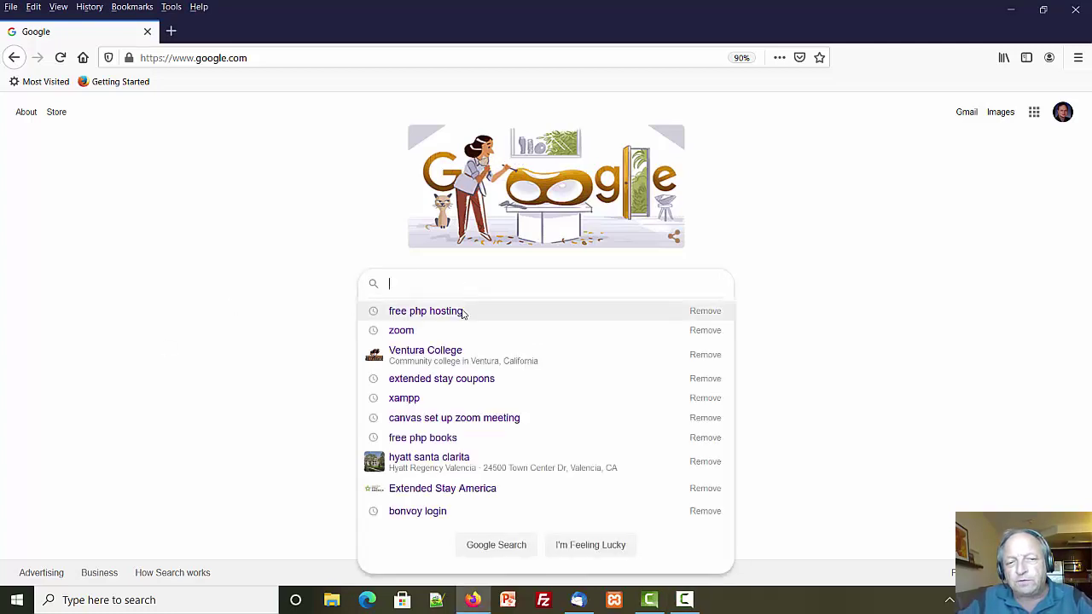
pyautogui.click(427, 311)
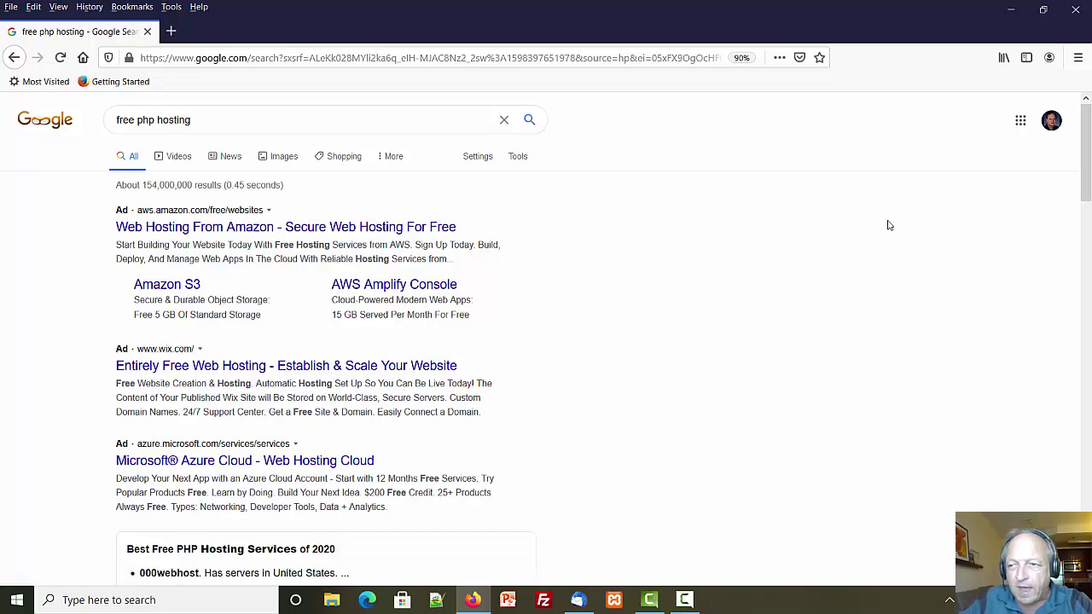
pyautogui.moveTo(1086, 184); pyautogui.dragTo(1086, 230)
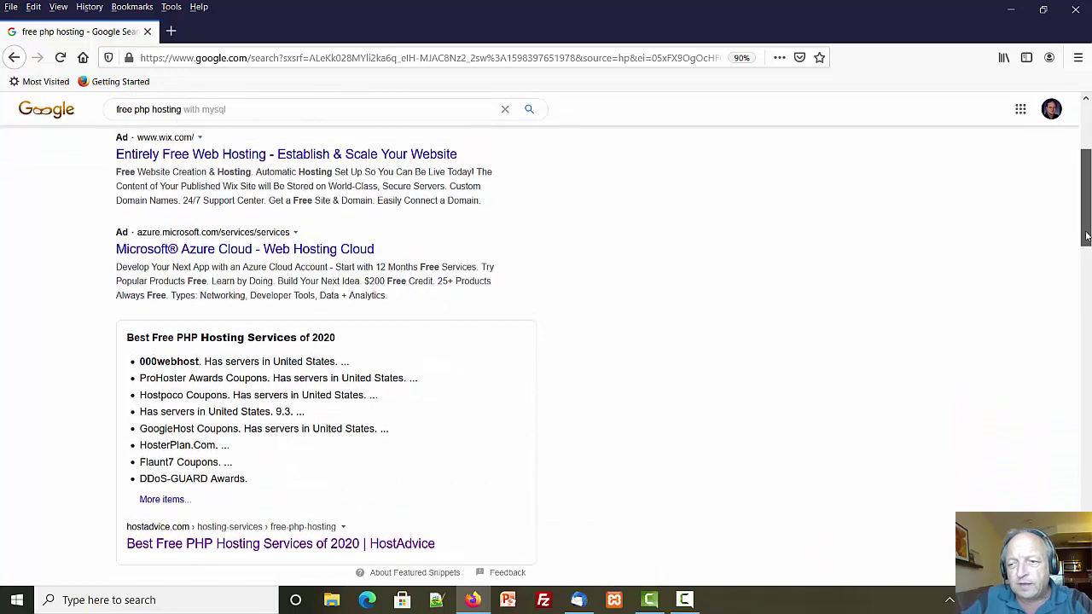
pyautogui.scroll(-2, 1049, 299)
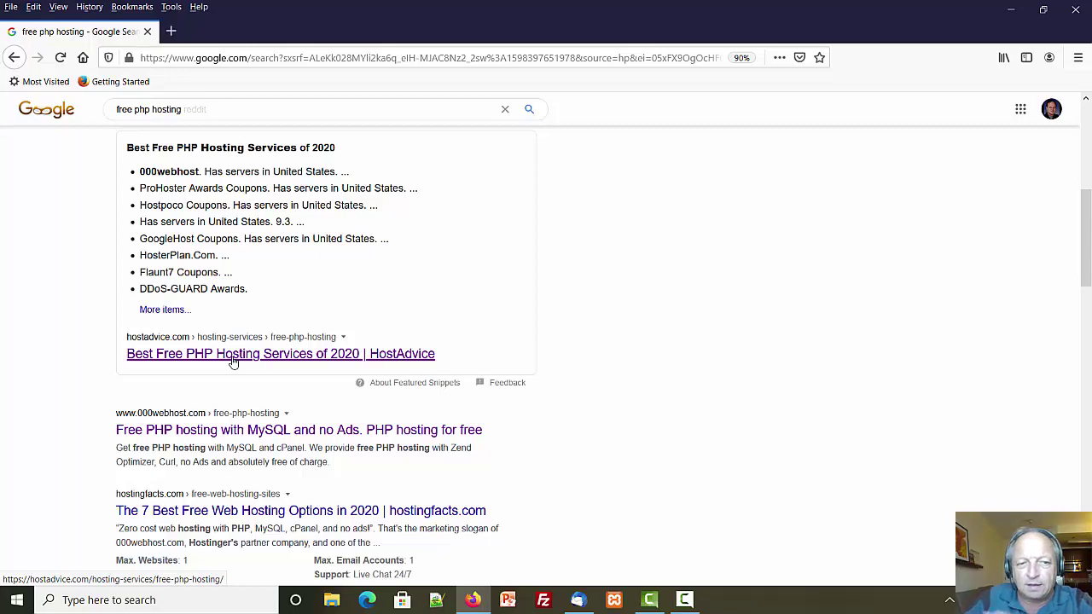
pyautogui.moveTo(1087, 273); pyautogui.dragTo(1085, 330)
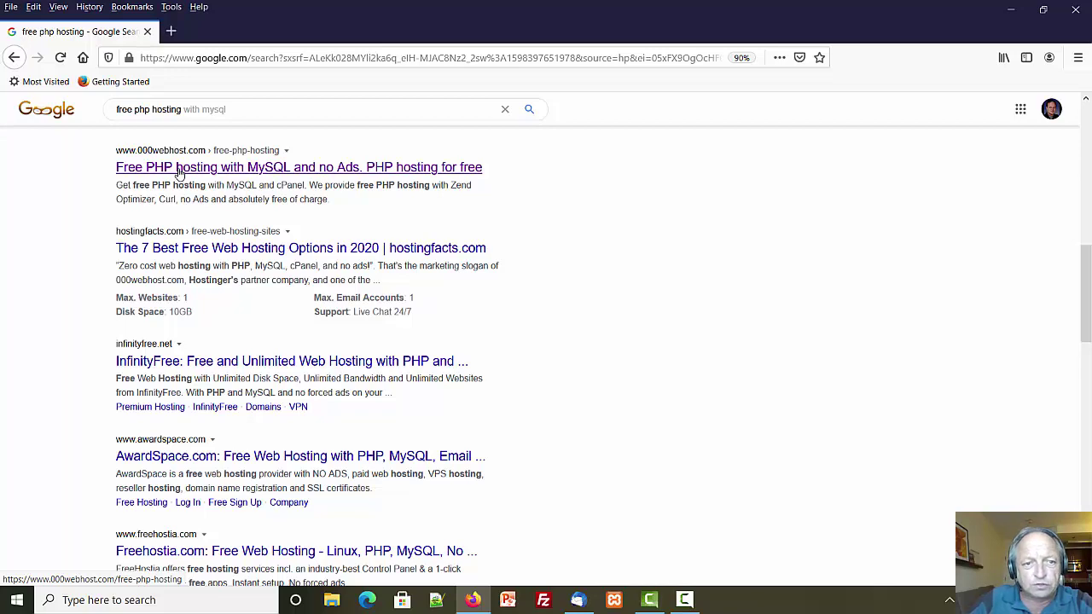
pyautogui.click(179, 172)
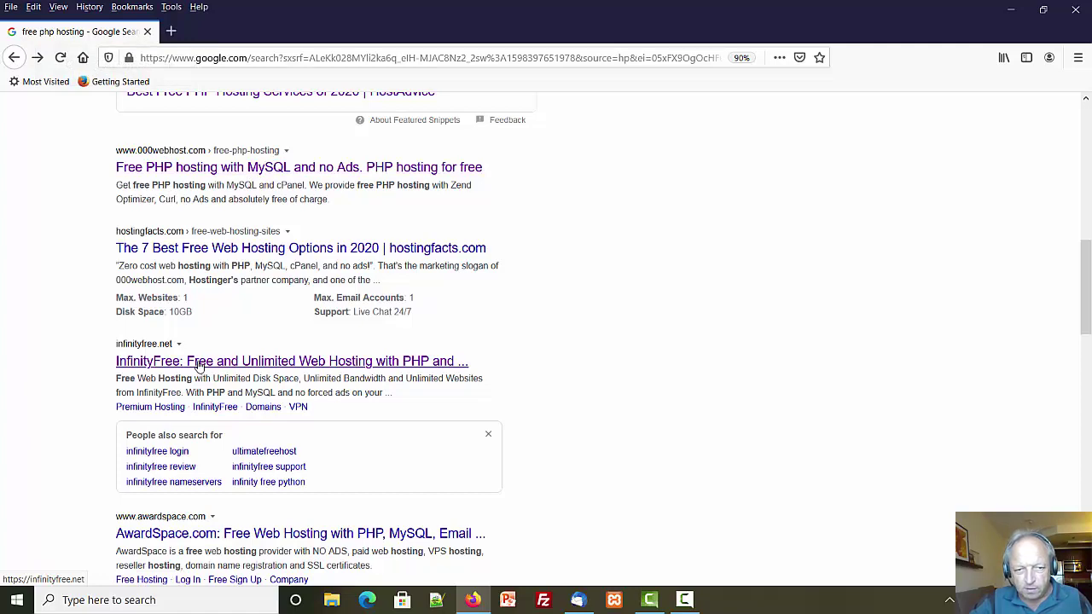
# Open InfinityFree, start the free sign-up, and enter the account e-mail address.
pyautogui.click(199, 362)
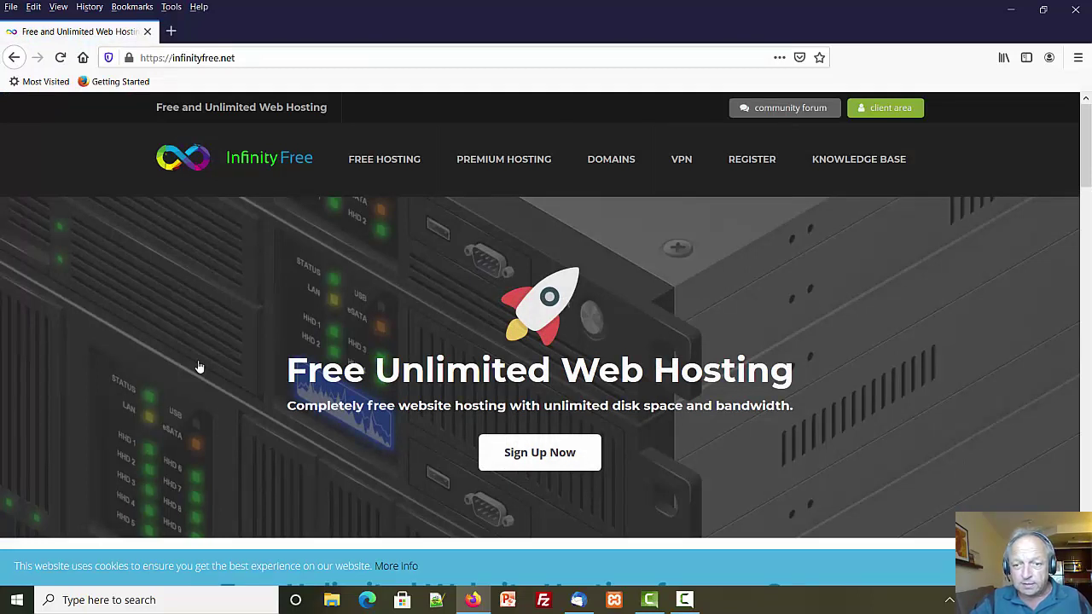
pyautogui.click(542, 458)
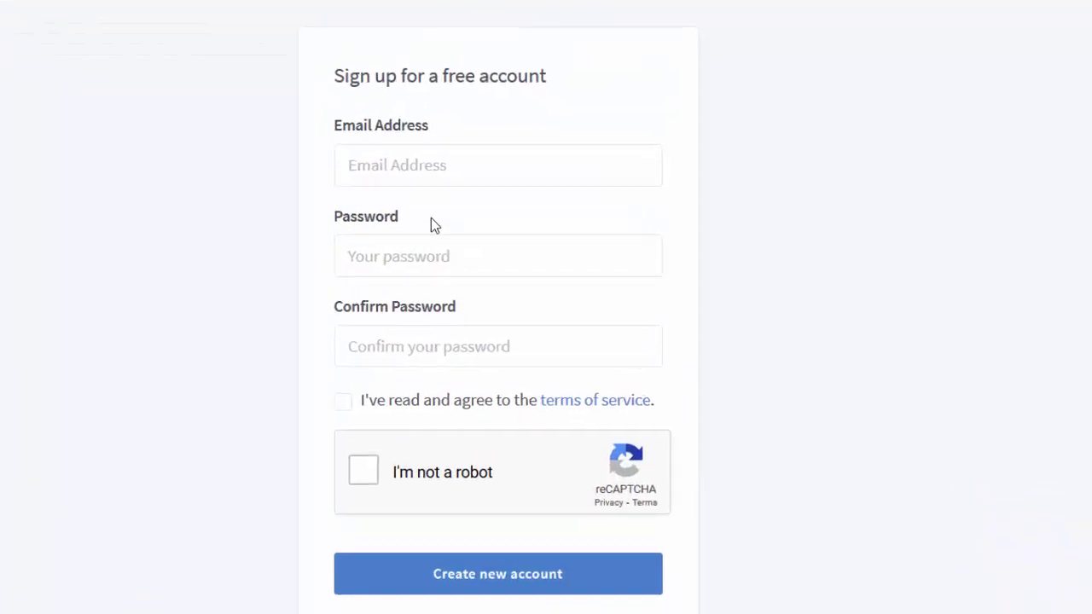
pyautogui.click(458, 189)
pyautogui.click(458, 229)
# Enter and confirm the account password, accept the terms, and complete the reCAPTCHA.
pyautogui.click(466, 277)
pyautogui.write('••••••••')
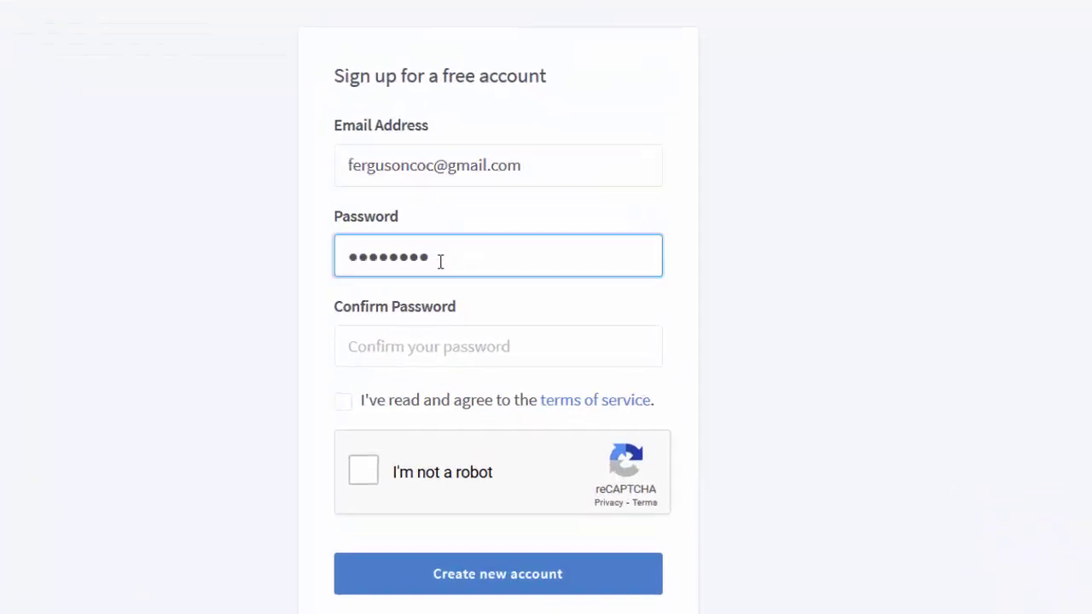
pyautogui.click(427, 342)
pyautogui.write('•••••')
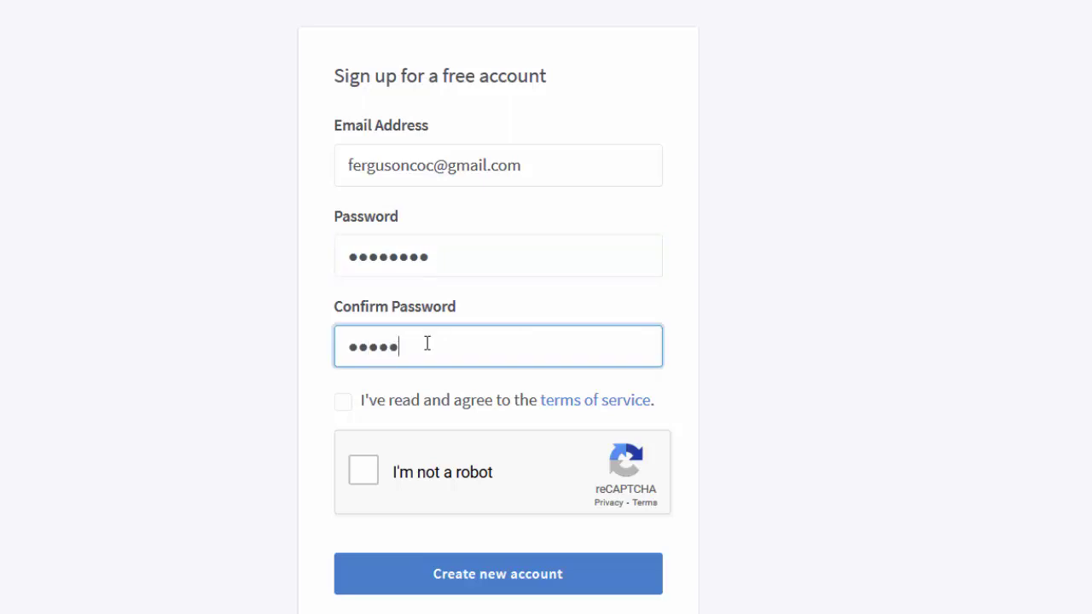
pyautogui.write('•••')
pyautogui.click(348, 406)
pyautogui.click(363, 472)
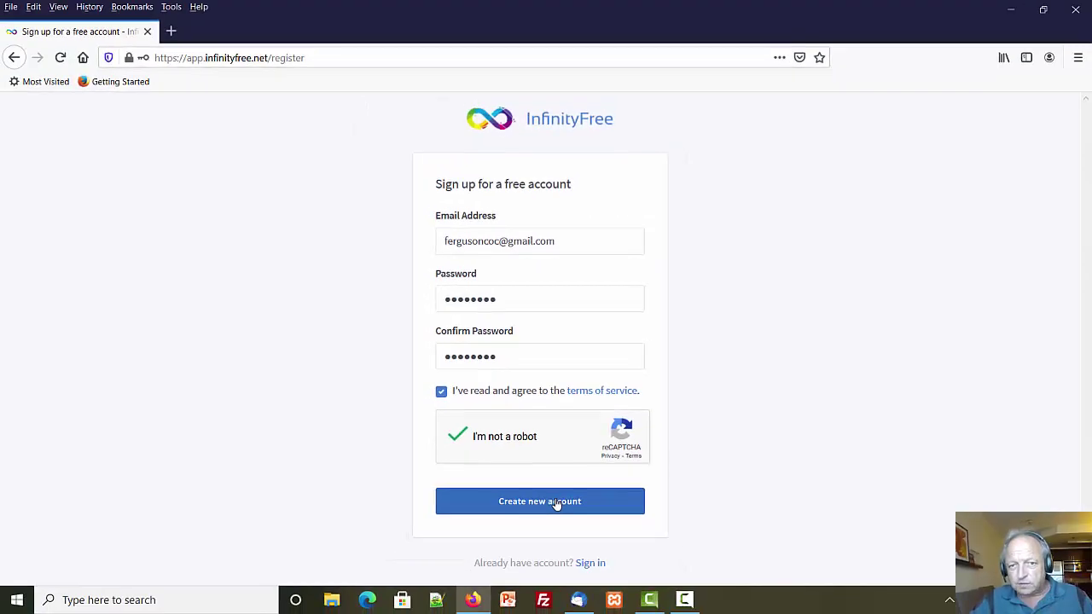
# Create the new InfinityFree account and decline Firefox's offer to save the login.
pyautogui.click(556, 501)
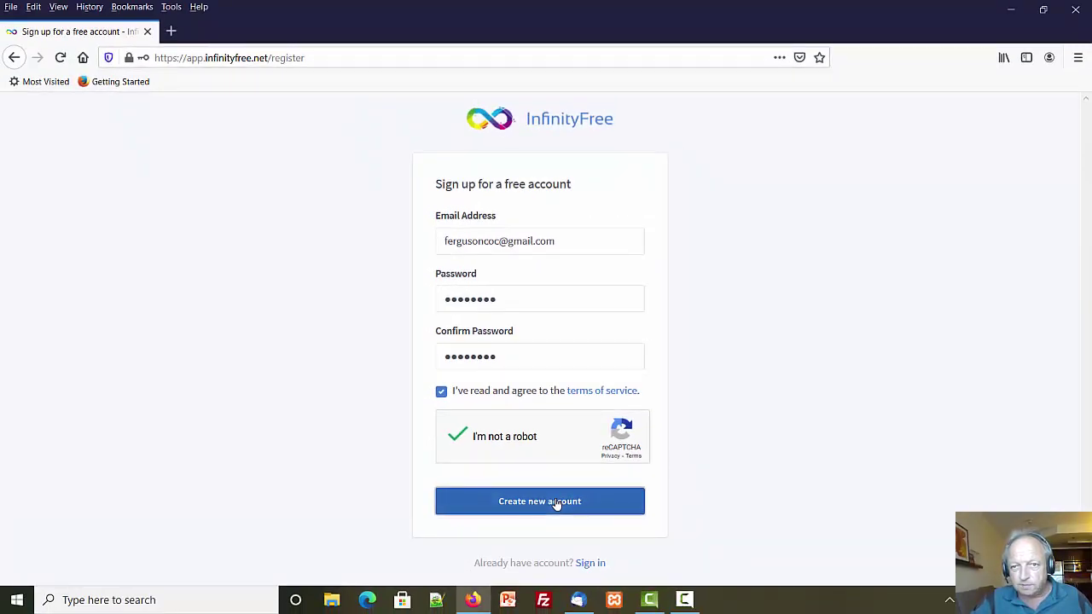
pyautogui.click(295, 186)
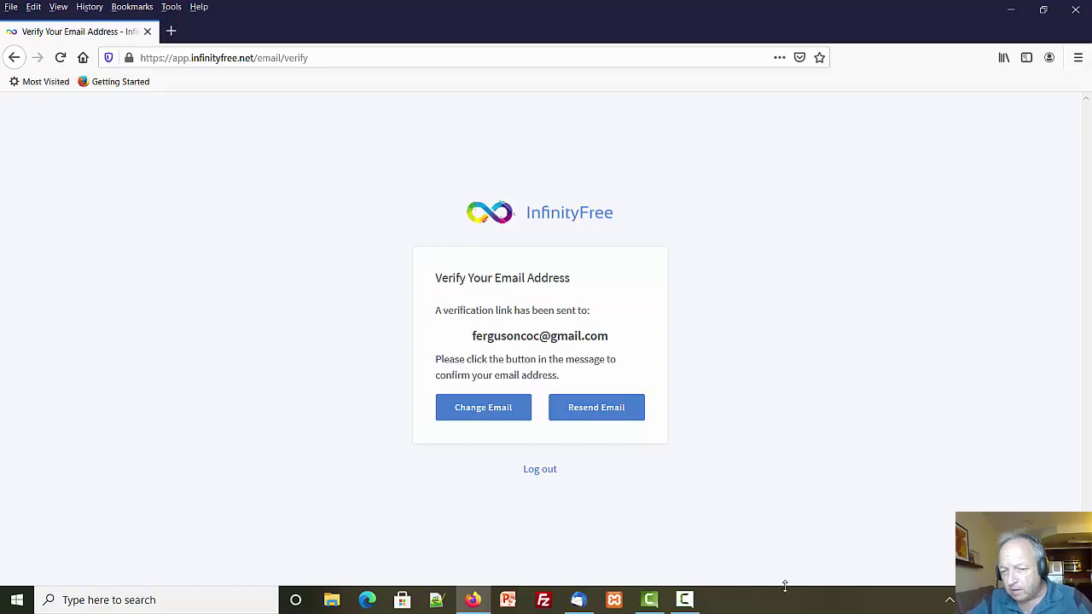
# Open InfinityFree's verification message in Gmail and verify the e-mail address.
pyautogui.click(685, 601)
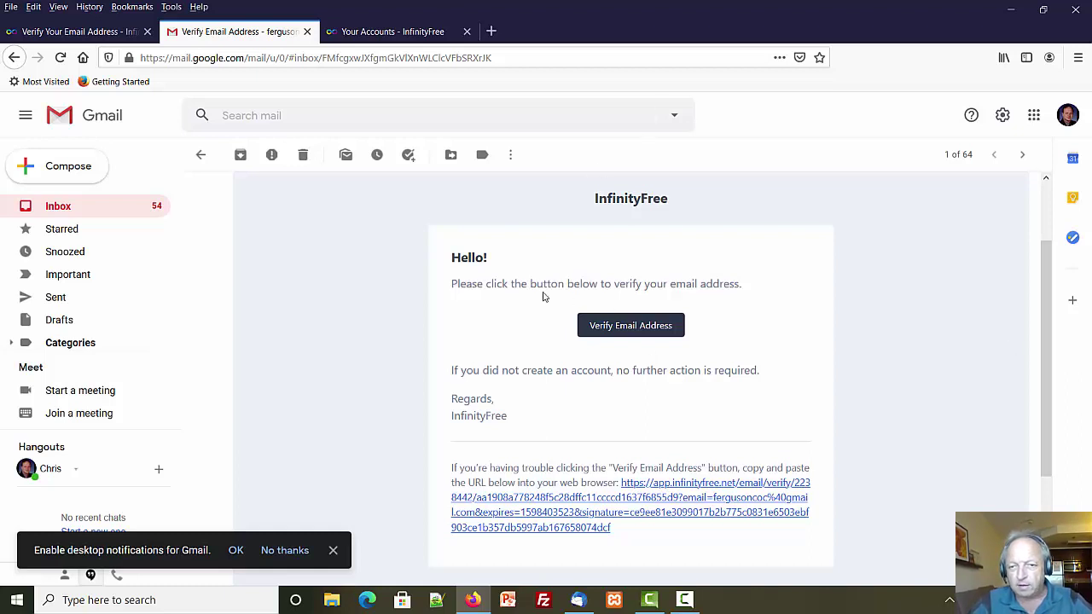
pyautogui.click(622, 331)
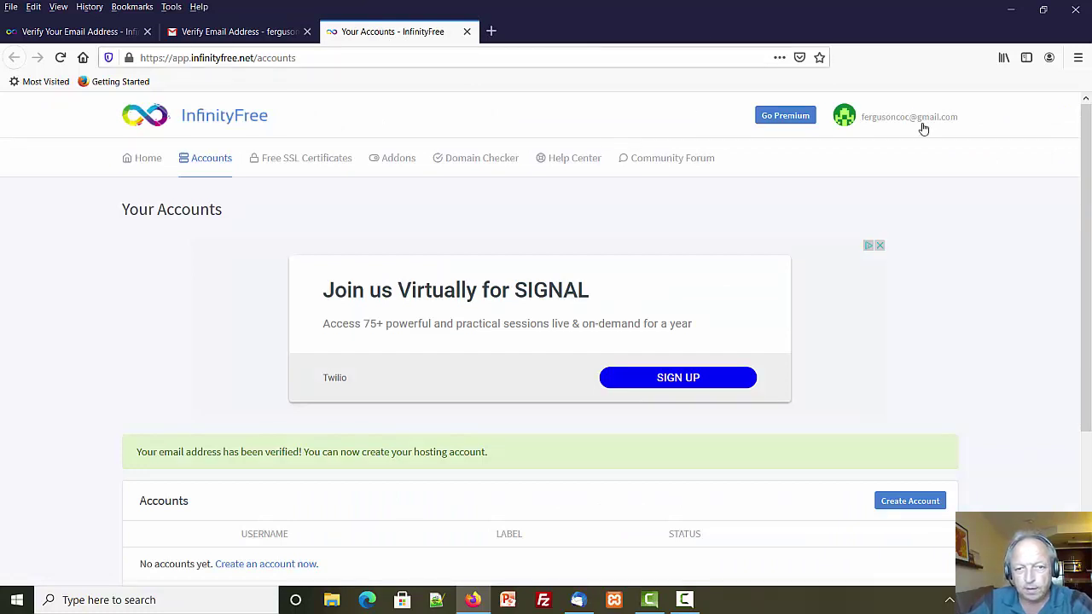
# Start a new hosting account from the Accounts table and bring the subdomain field into view.
pyautogui.moveTo(1079, 213); pyautogui.dragTo(1072, 341)
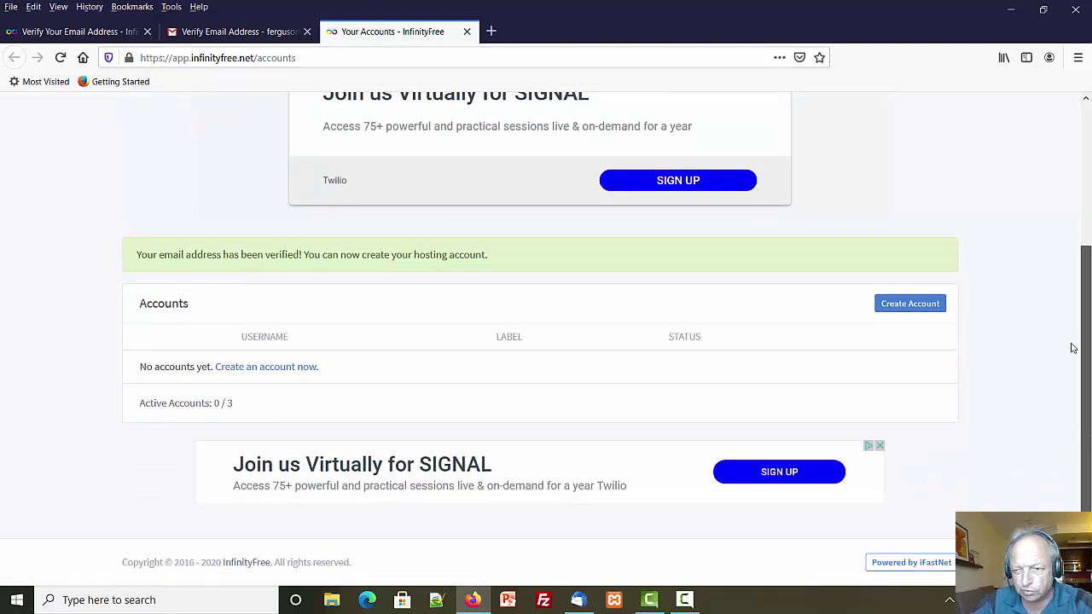
pyautogui.scroll(3, 1072, 348)
pyautogui.scroll(-2, 1073, 348)
pyautogui.scroll(-1, 555, 307)
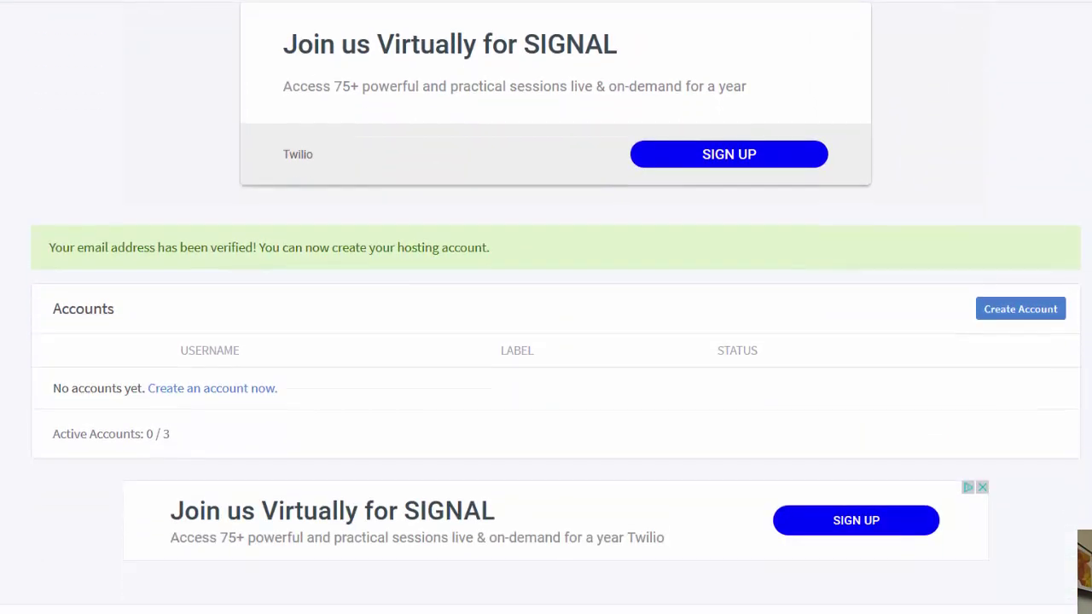
pyautogui.click(994, 312)
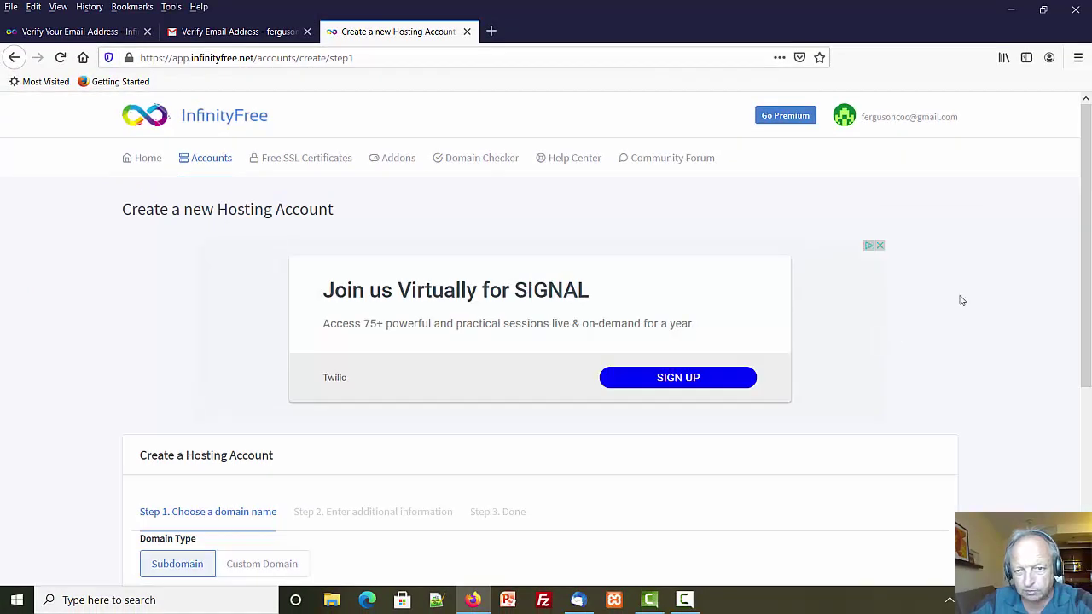
pyautogui.scroll(-3, 1065, 326)
pyautogui.scroll(-1, 1065, 326)
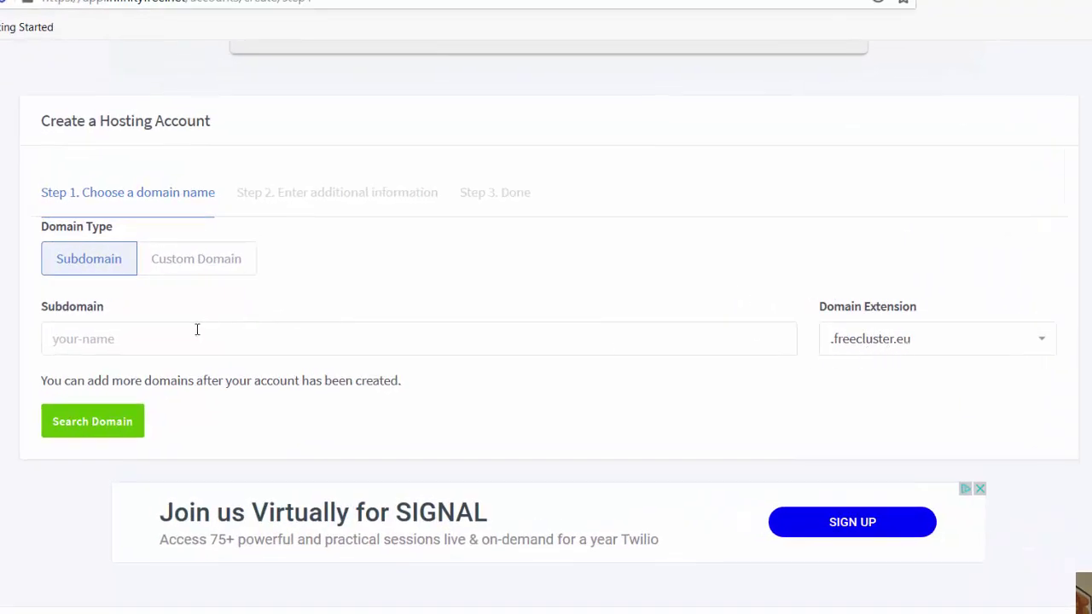
# Check that subdomain 'fergusoncoc' with the .infinityfreeapp.com extension is available.
pyautogui.click(197, 329)
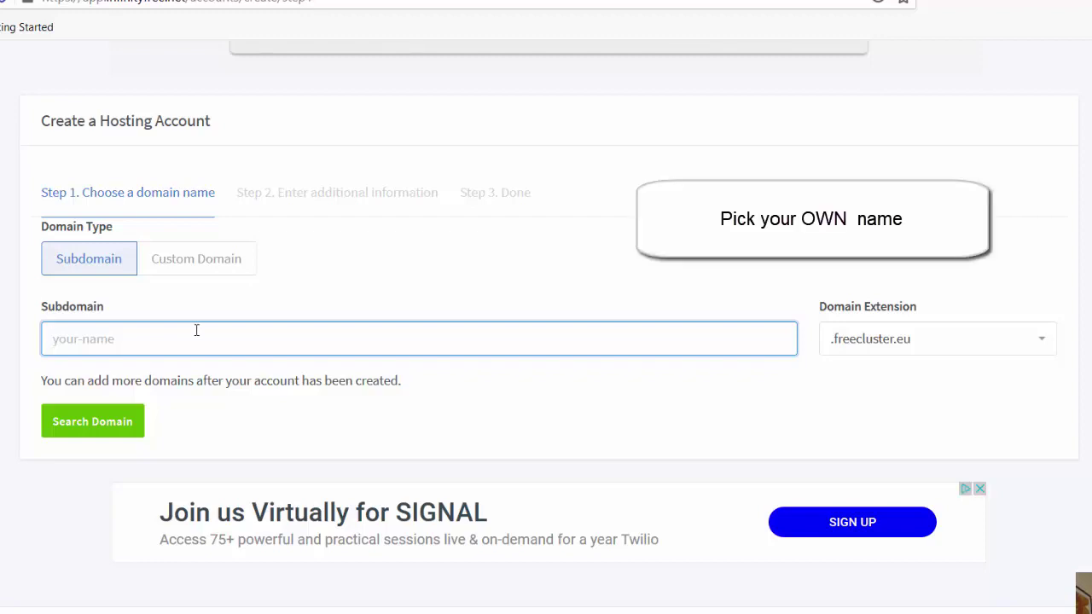
pyautogui.write('fergusoncoc')
pyautogui.click(1046, 340)
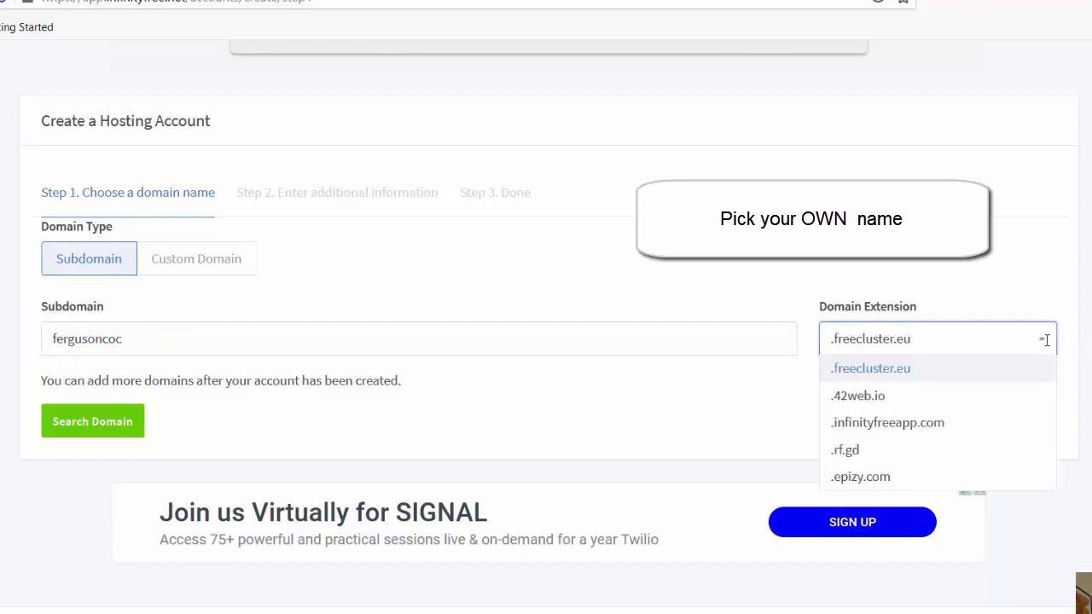
pyautogui.click(931, 423)
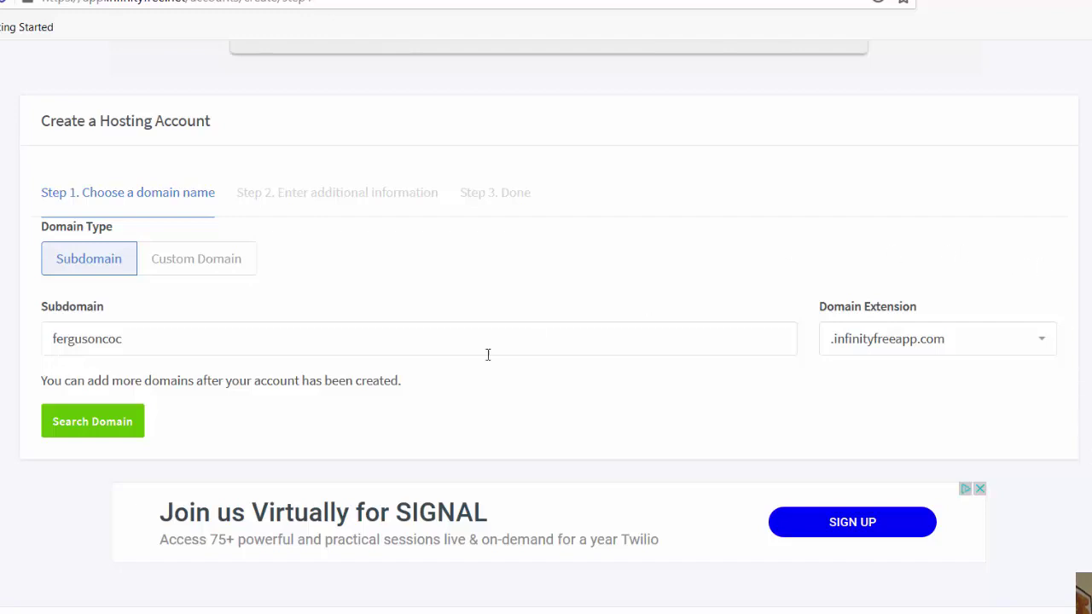
pyautogui.click(92, 422)
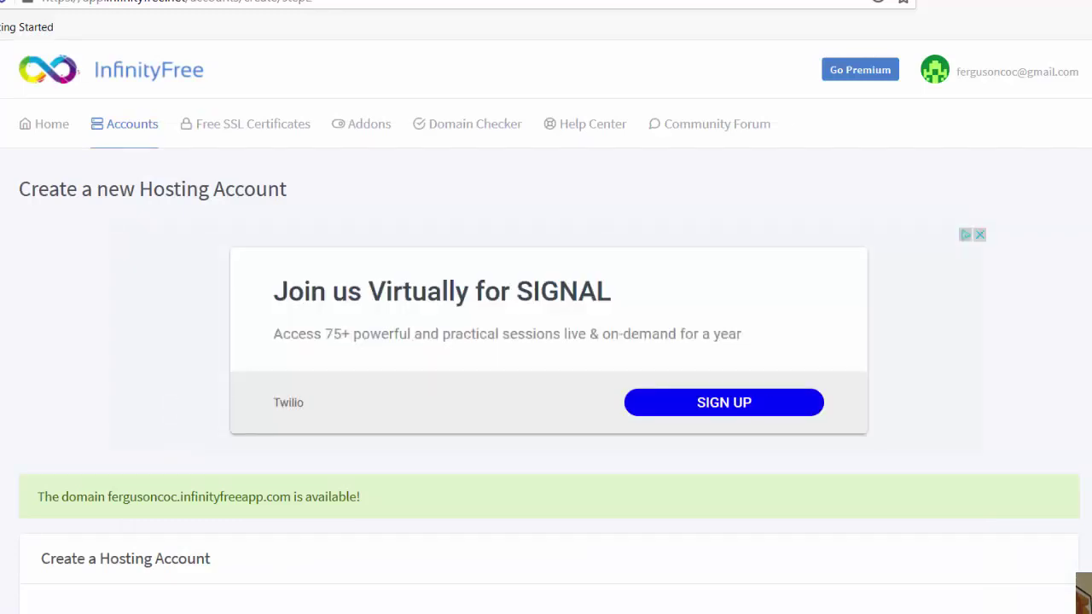
# Paste in the hosting account password, pass the reCAPTCHA, and create the hosting account.
pyautogui.scroll(-3, 546, 341)
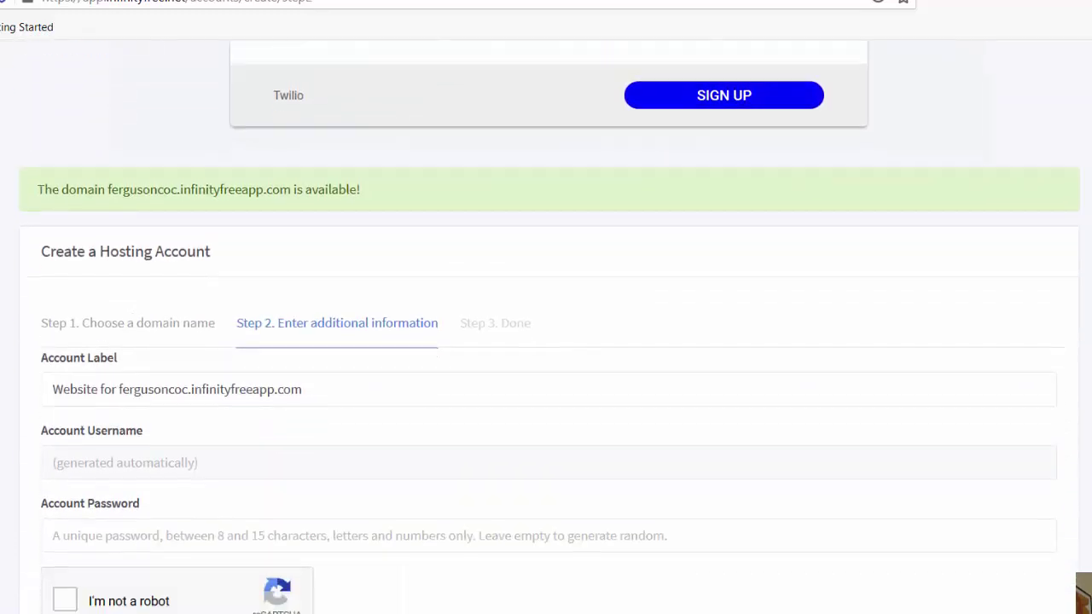
pyautogui.scroll(-1, 341, 451)
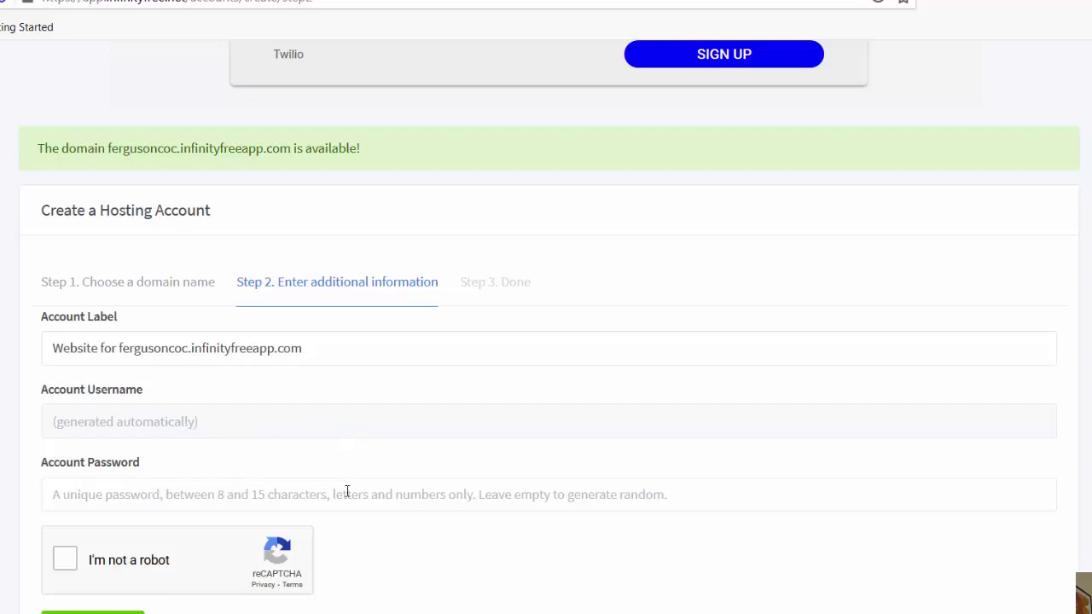
pyautogui.scroll(-2, 347, 324)
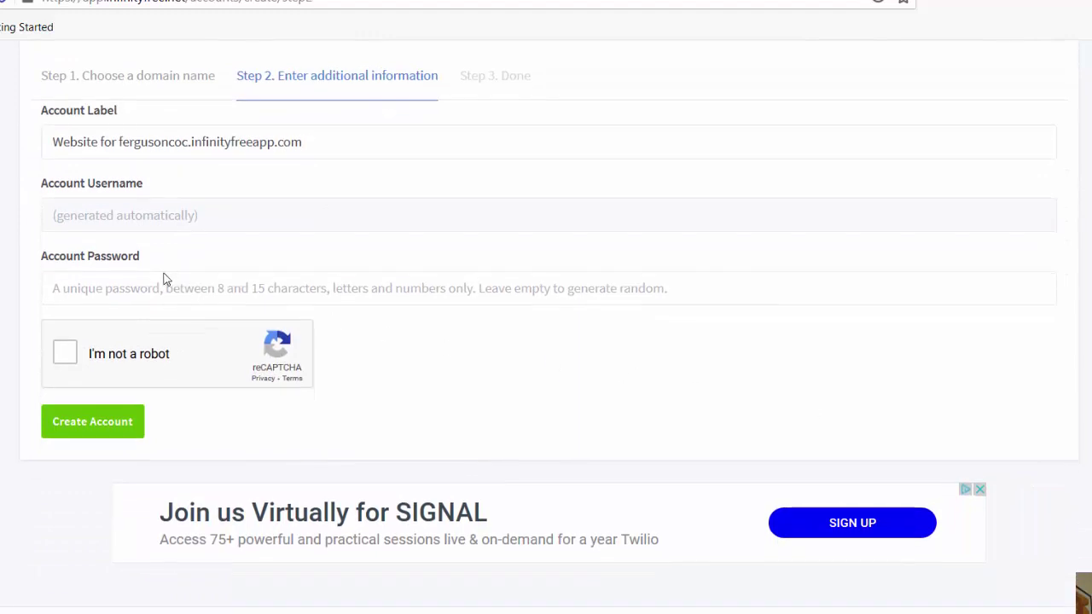
pyautogui.click(145, 288)
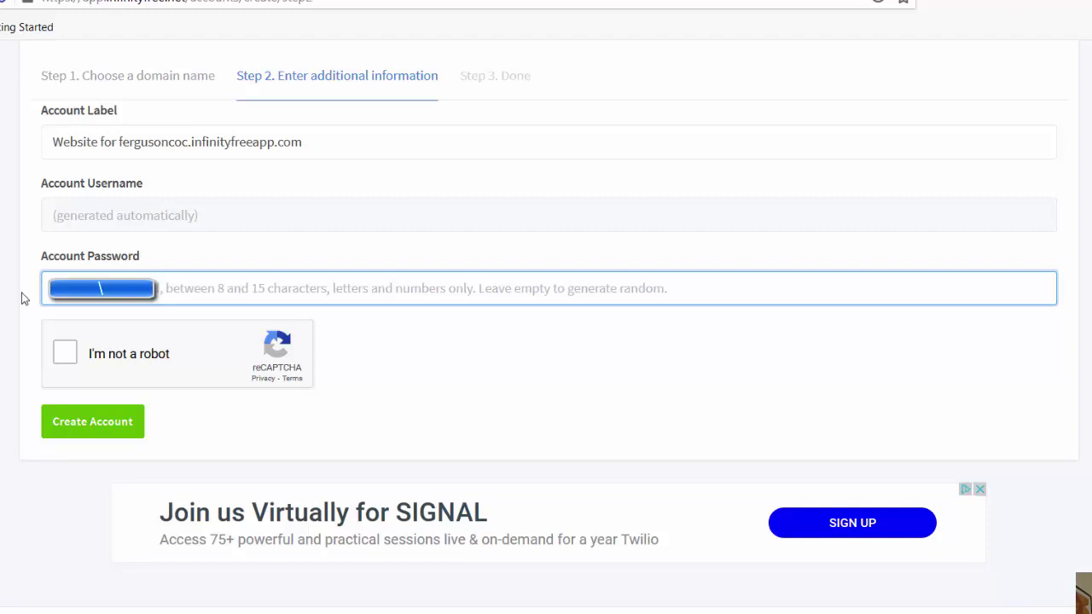
pyautogui.hotkey('ctrl', 'v')
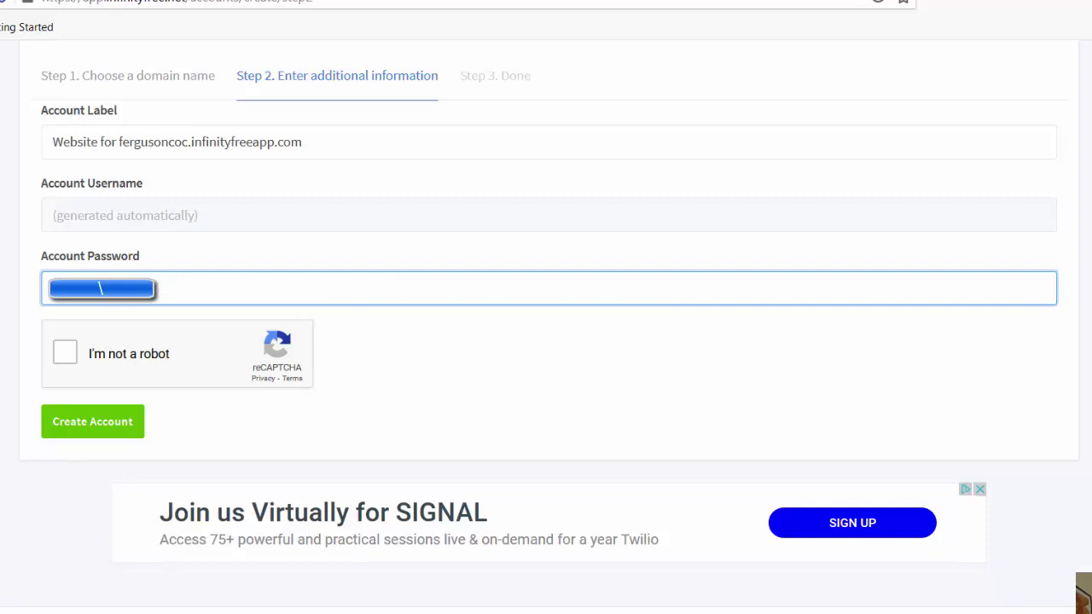
pyautogui.click(62, 362)
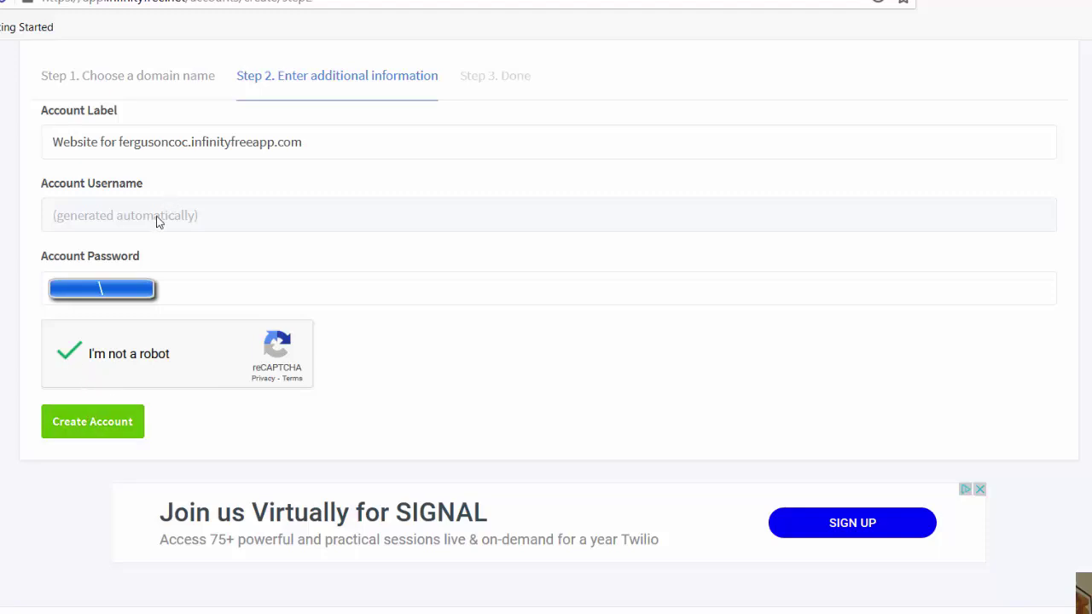
pyautogui.click(89, 423)
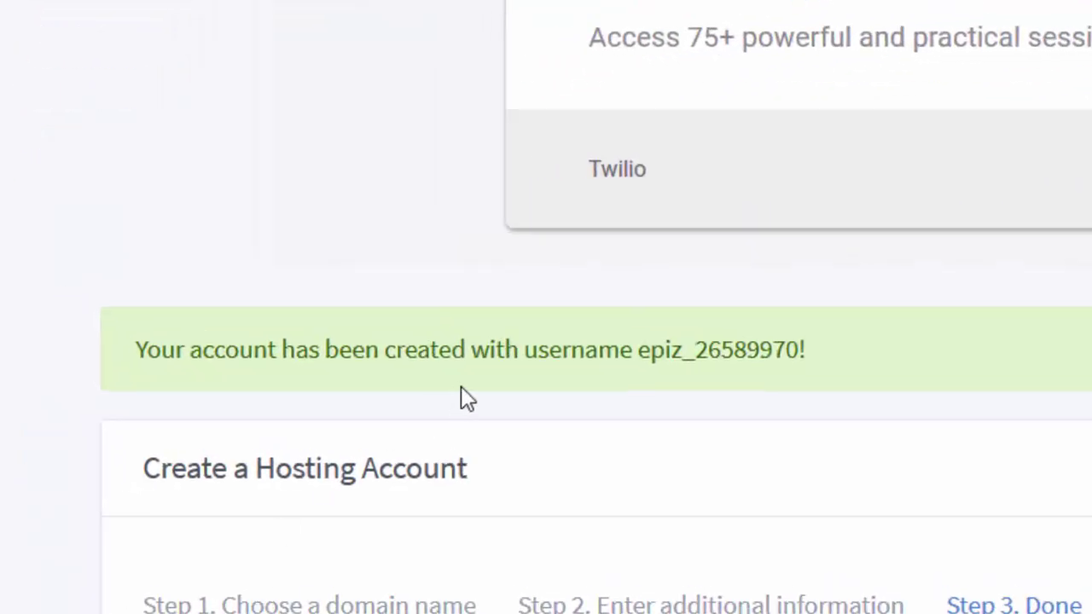
# Select and copy the new account's username from the green success message.
pyautogui.moveTo(890, 361); pyautogui.dragTo(637, 361)
pyautogui.hotkey('ctrl', 'c')
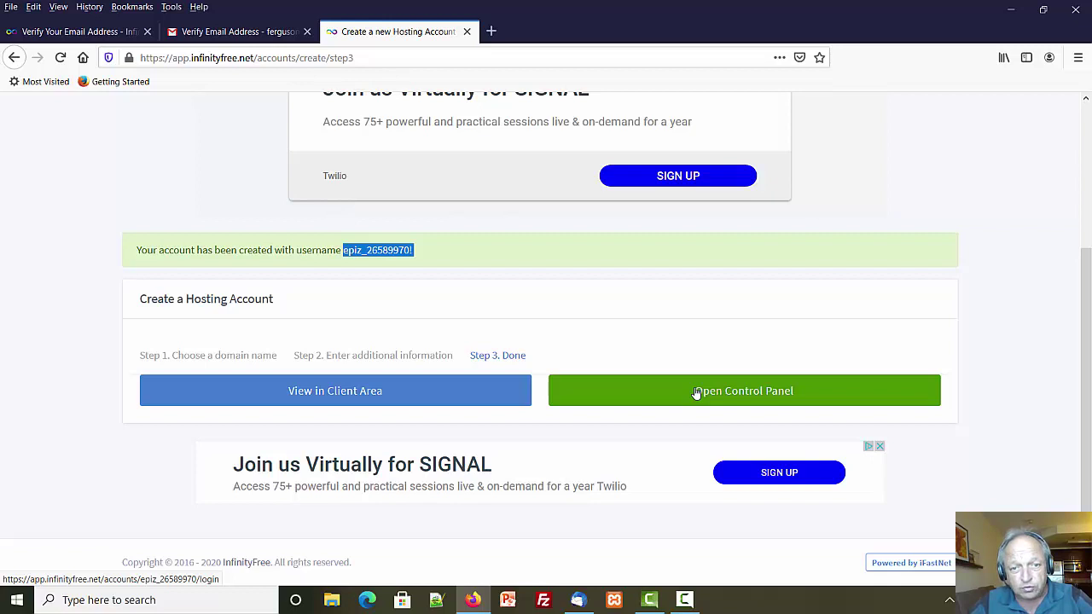
# Paste the copied hosting username into an empty Notepad++ document.
pyautogui.click(442, 602)
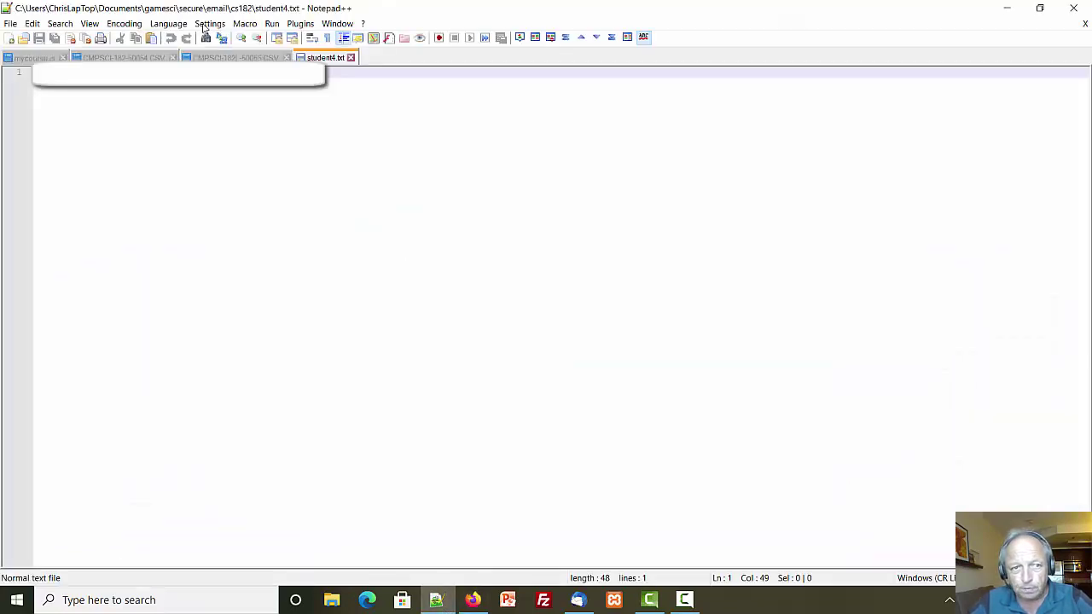
pyautogui.click(473, 602)
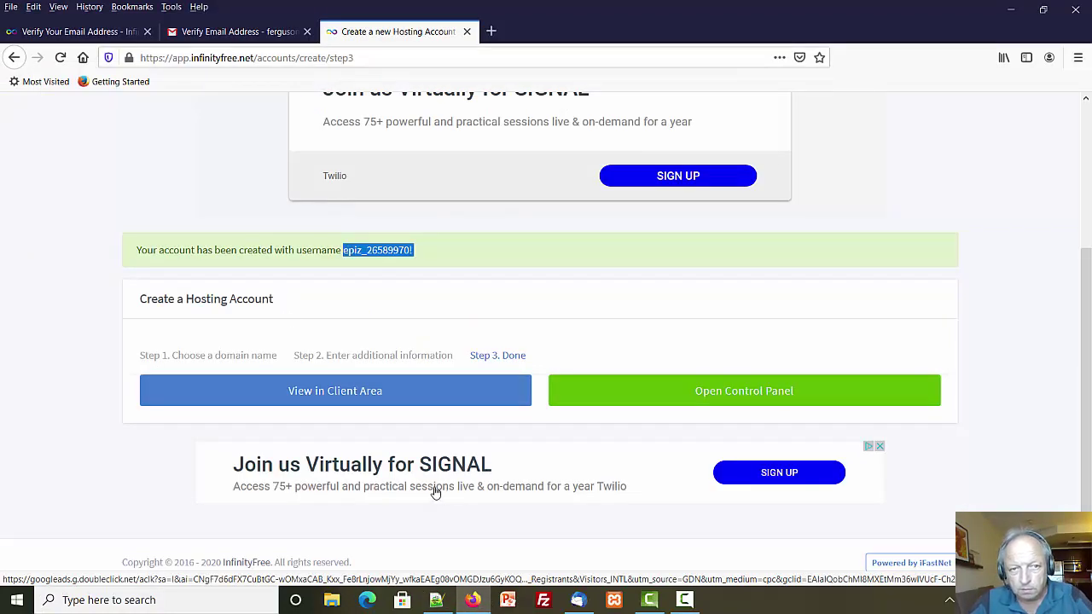
pyautogui.click(436, 599)
pyautogui.hotkey('ctrl', 'v')
pyautogui.press('Return')
pyautogui.press('Return')
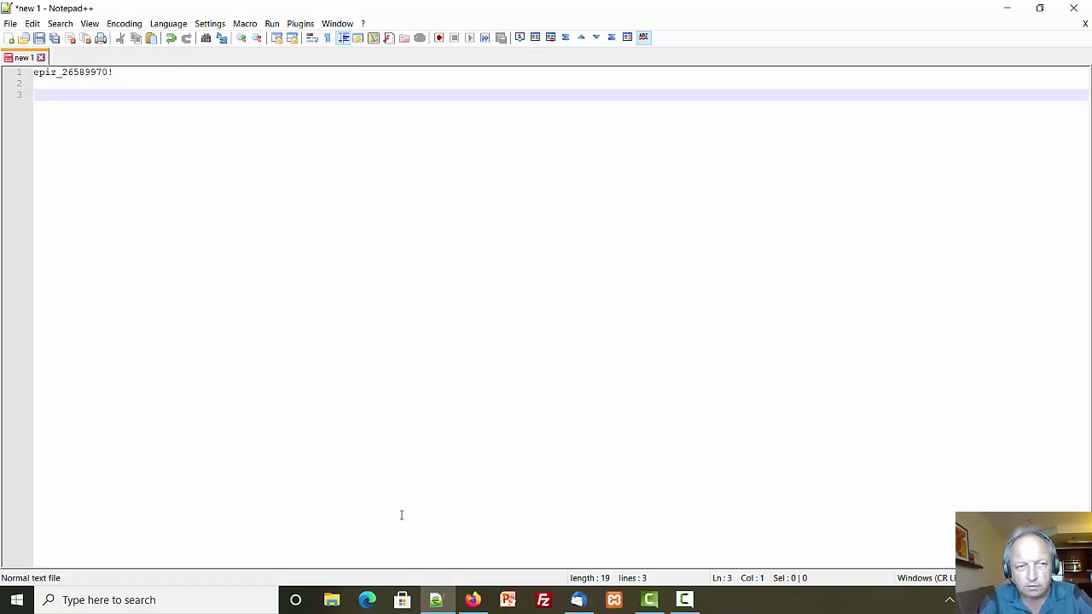
# Add 'fergusoncoc.infinityfreeapp.com' on the line below, then return to the InfinityFree page.
pyautogui.write('fer')
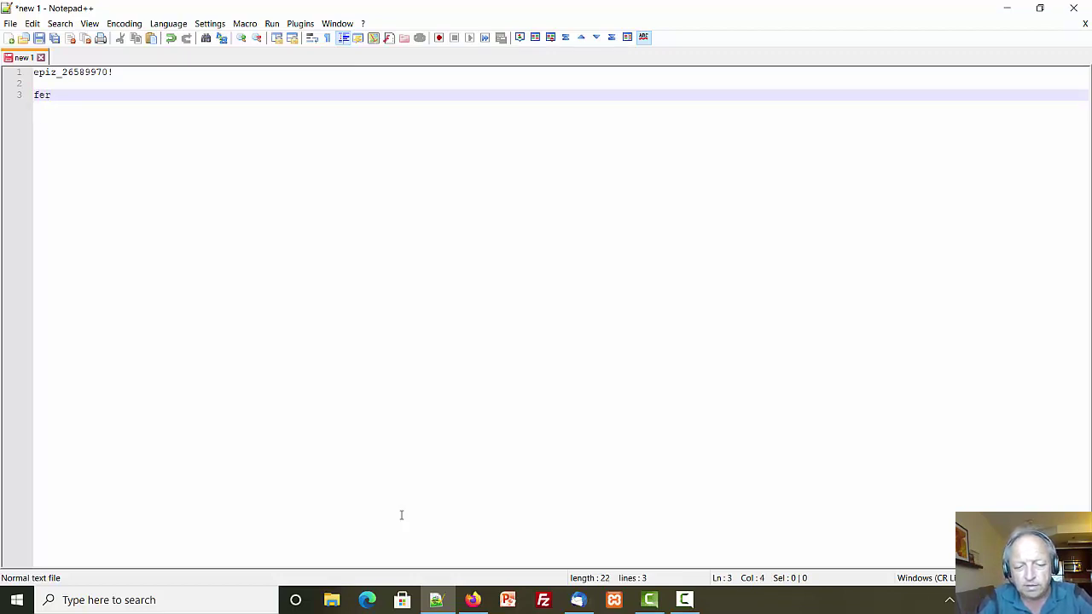
pyautogui.write('guson')
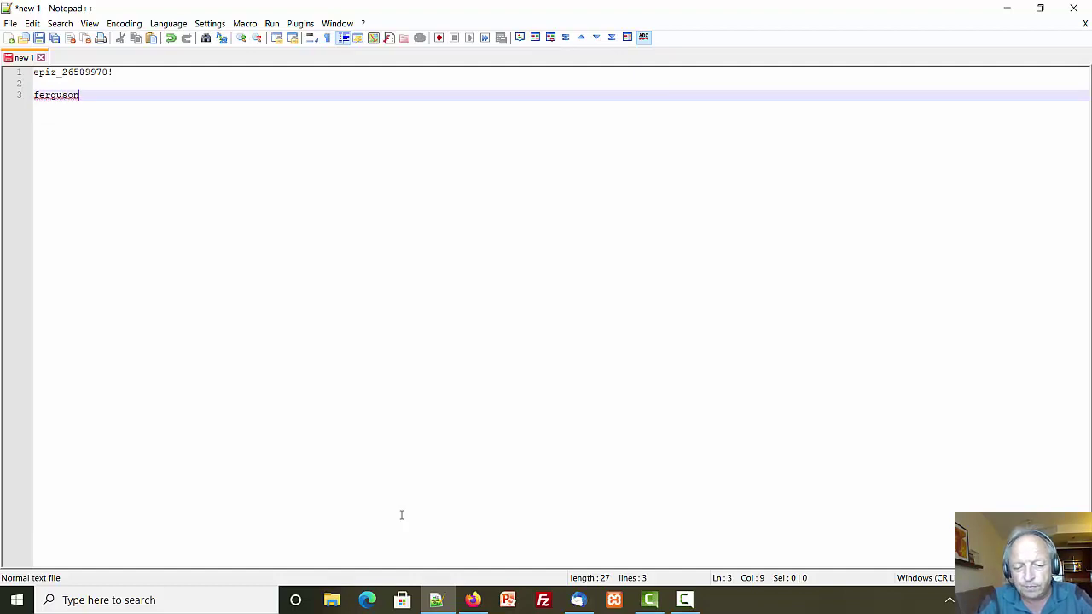
pyautogui.write('coc')
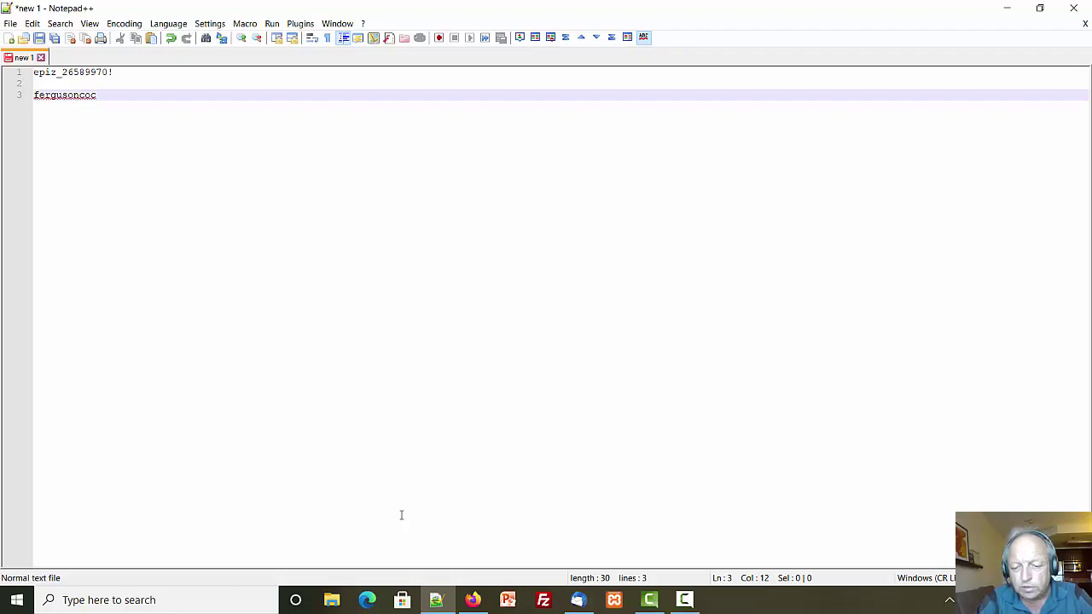
pyautogui.write('.infi')
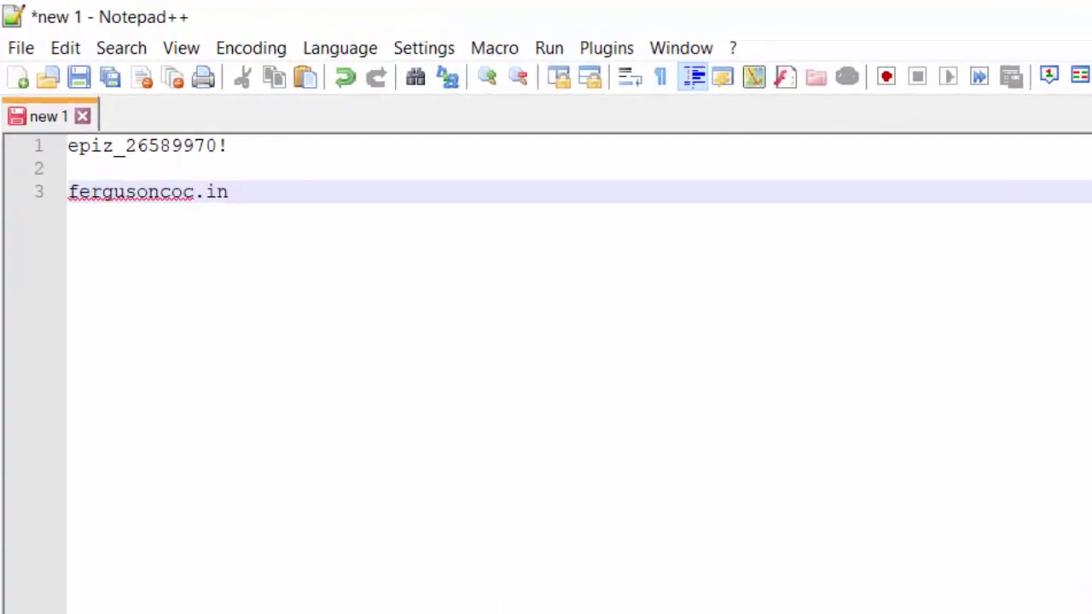
pyautogui.write('nit')
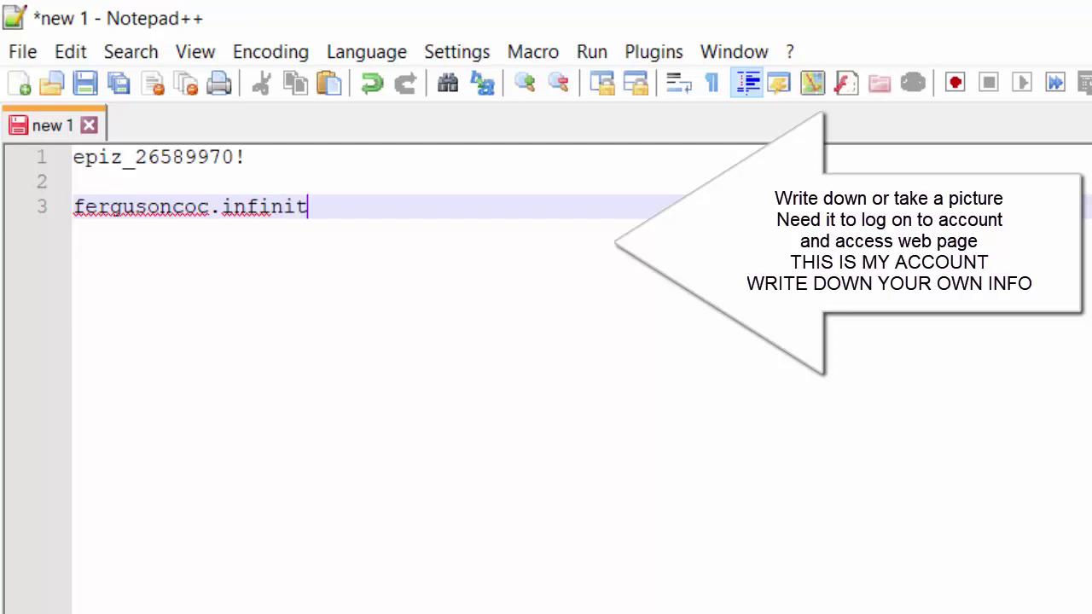
pyautogui.write('yfreea')
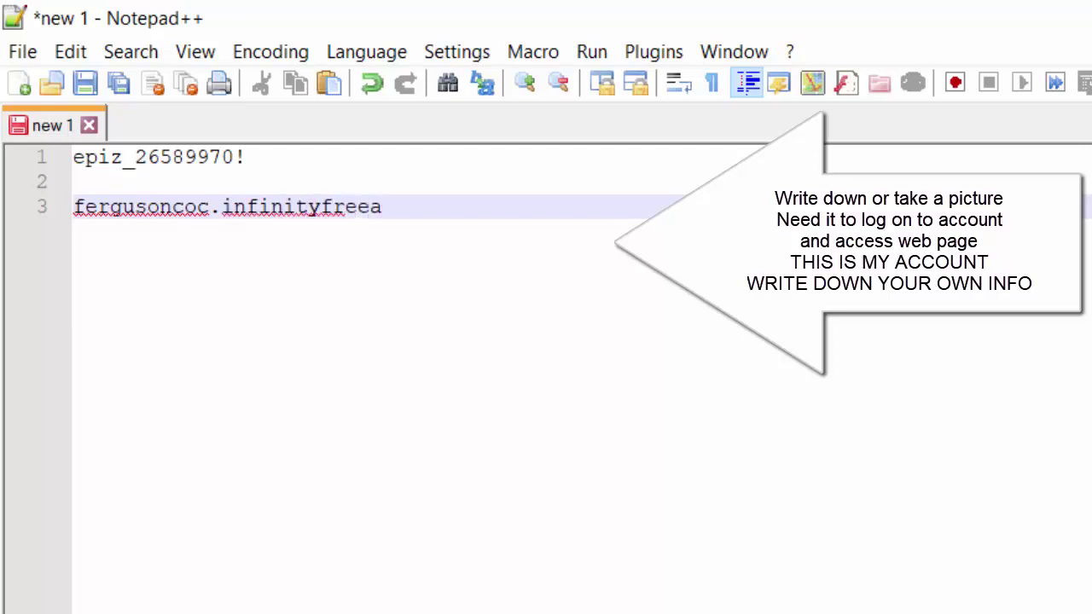
pyautogui.write('pp.com')
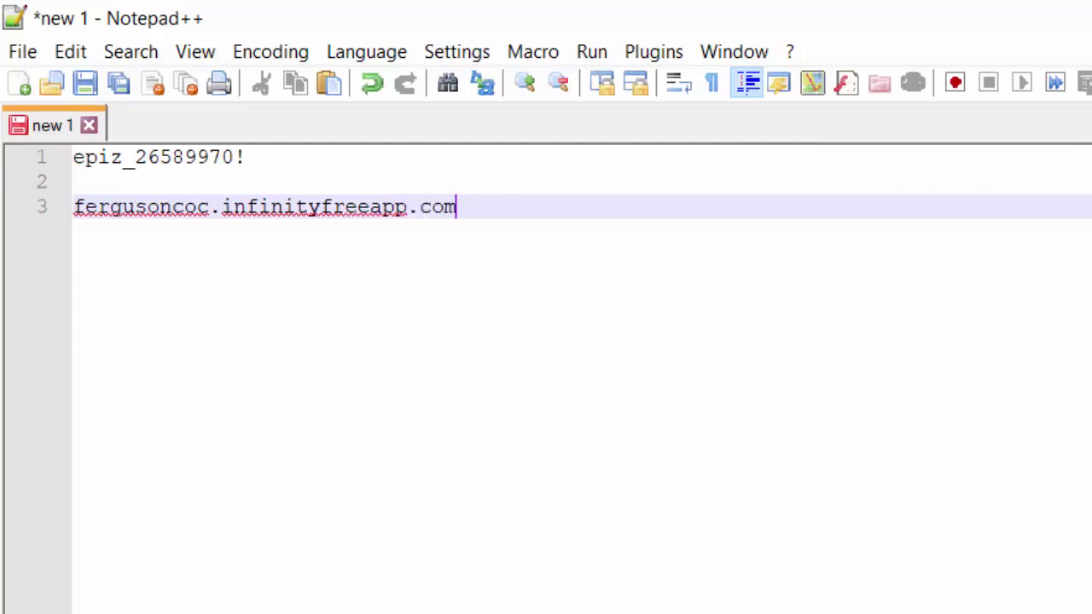
pyautogui.moveTo(475, 214); pyautogui.dragTo(3, 208)
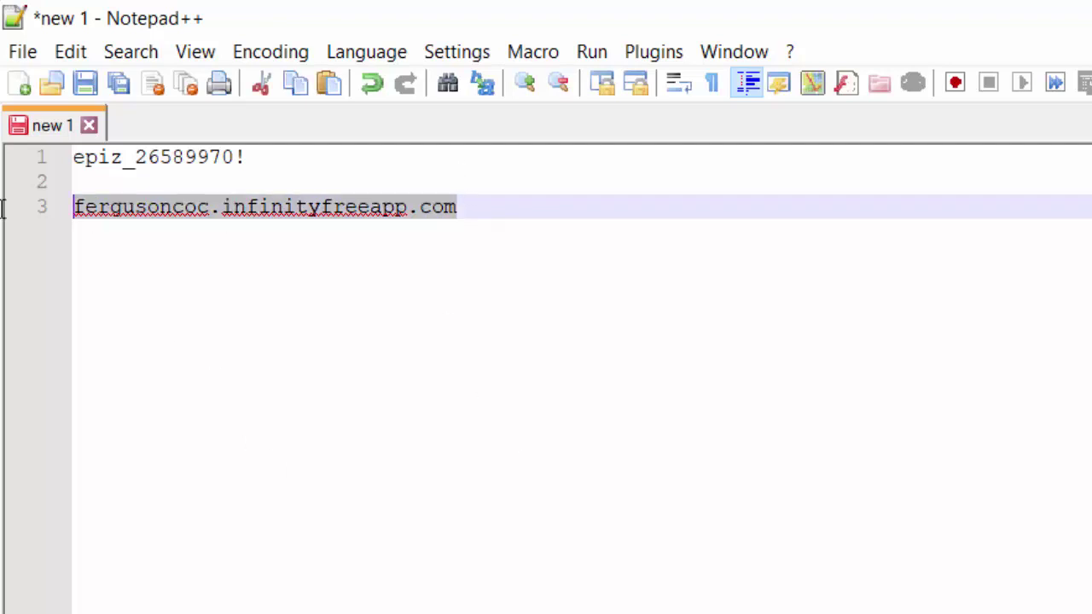
pyautogui.moveTo(260, 157); pyautogui.dragTo(2, 143)
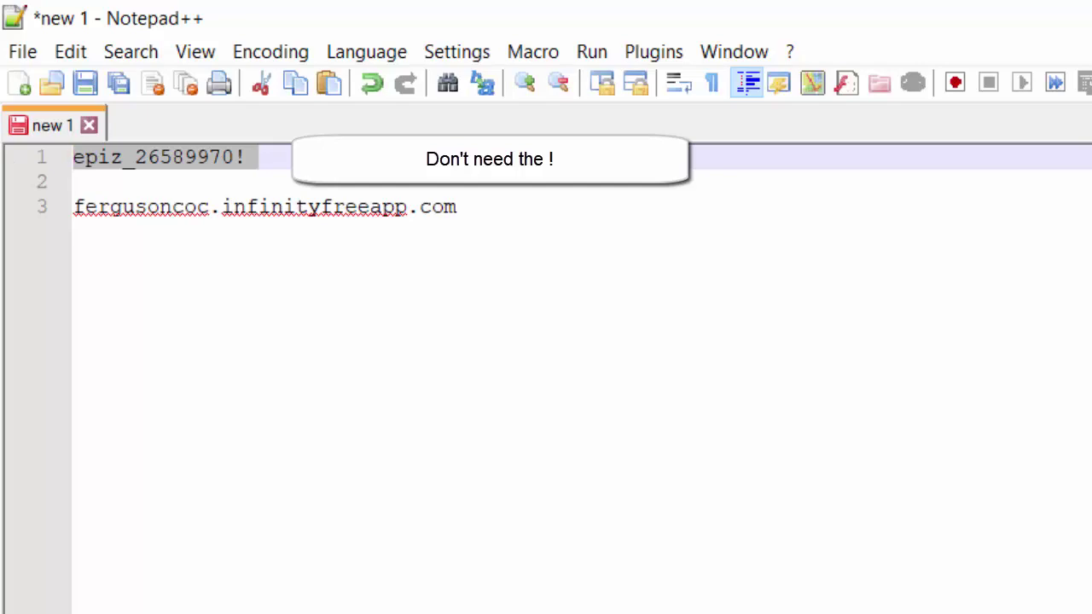
pyautogui.hotkey('alt', 'Tab')
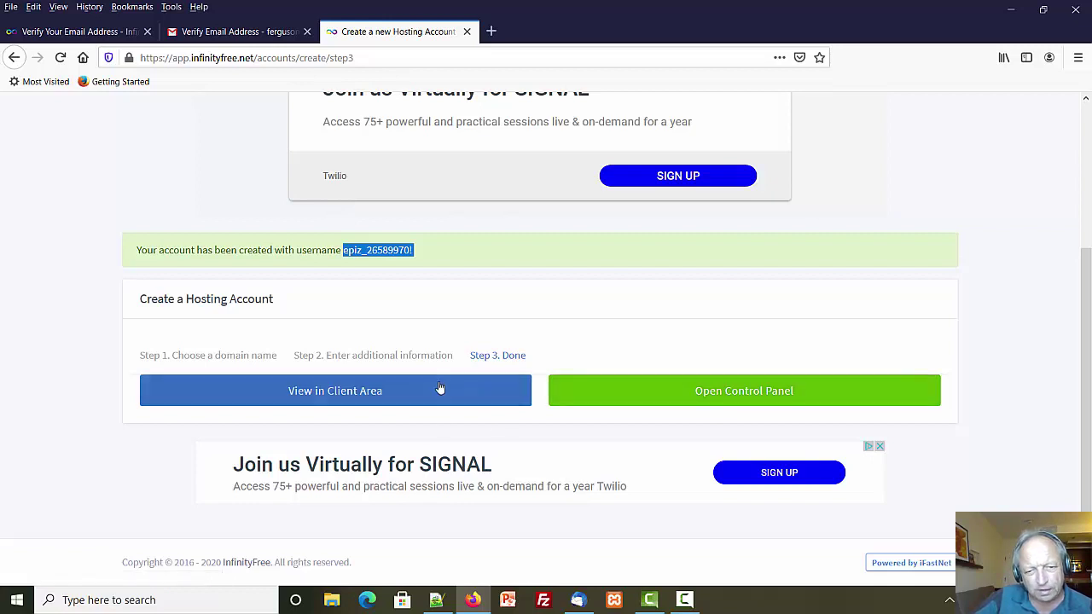
# Open the control panel and approve service e-mail notifications on the Important Notice page.
pyautogui.click(729, 392)
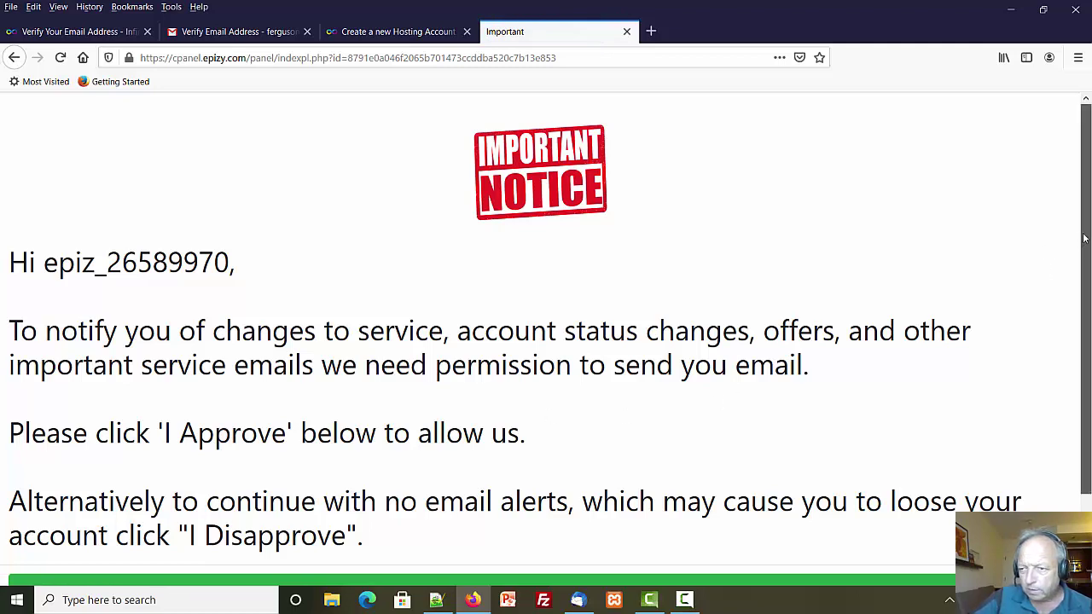
pyautogui.scroll(-2, 1078, 247)
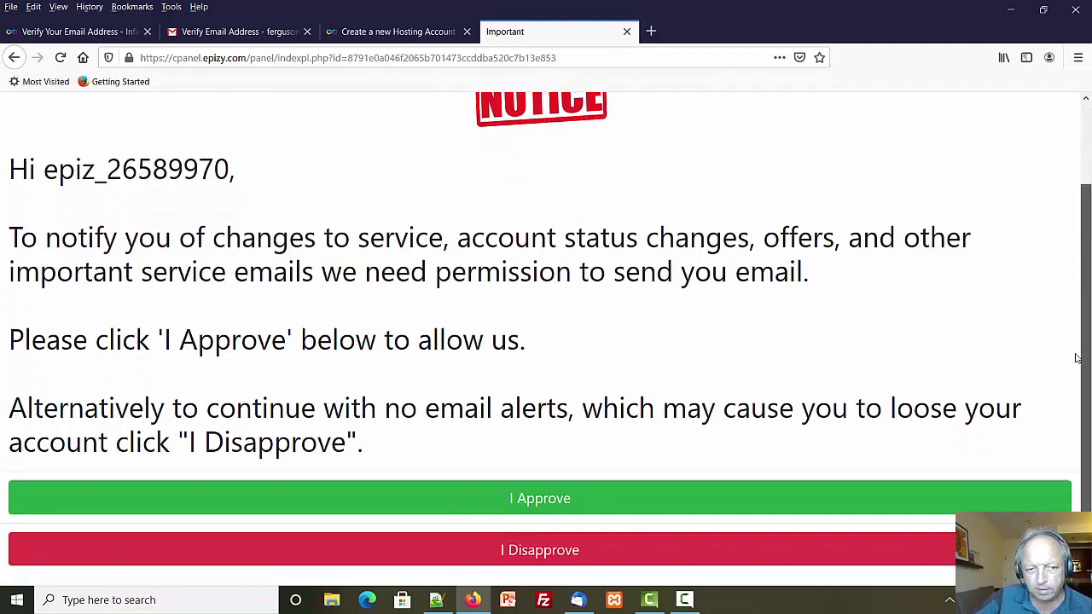
pyautogui.click(526, 498)
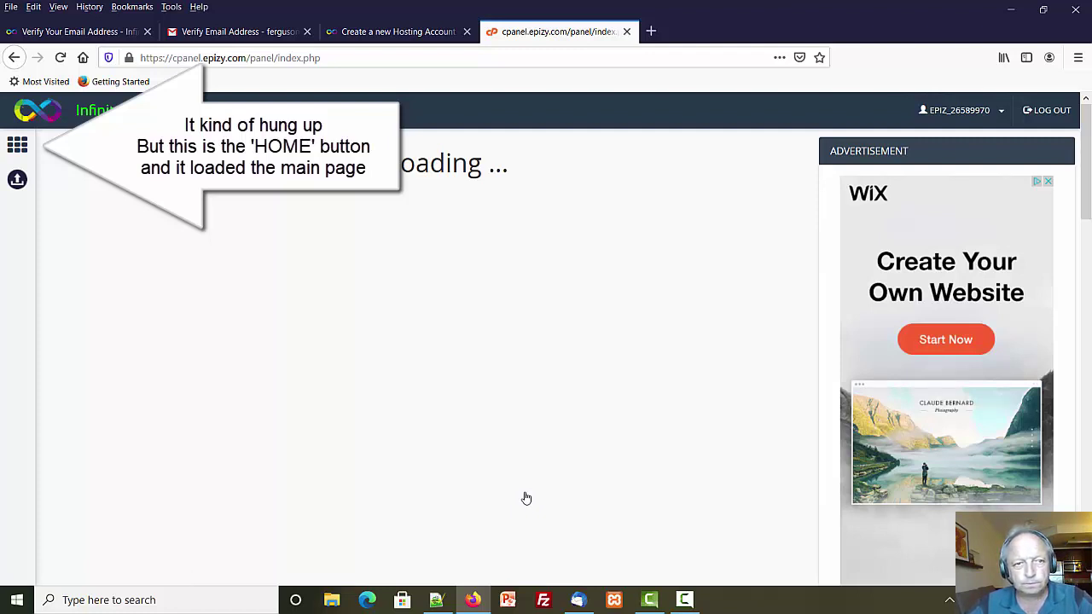
# Go to the control panel home and launch the Online File Manager from the Files section.
pyautogui.click(19, 145)
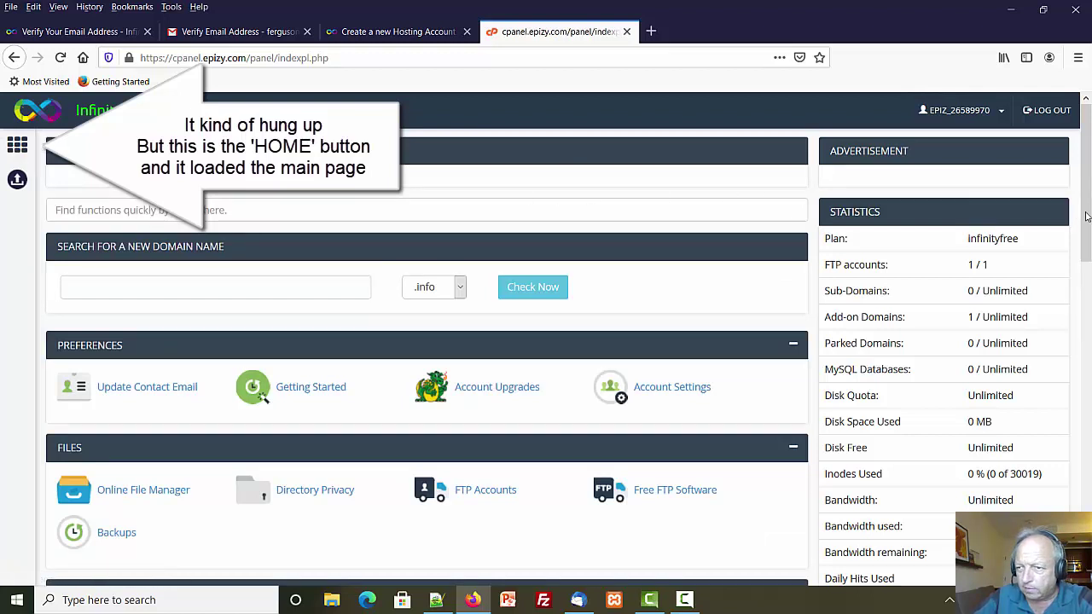
pyautogui.moveTo(1088, 217); pyautogui.dragTo(1087, 276)
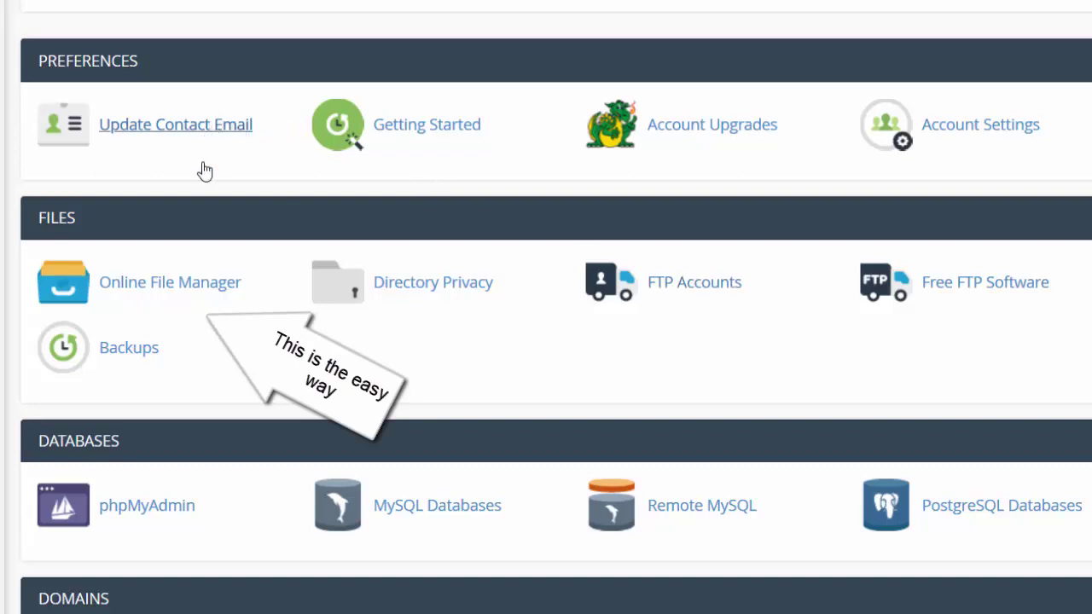
pyautogui.click(155, 291)
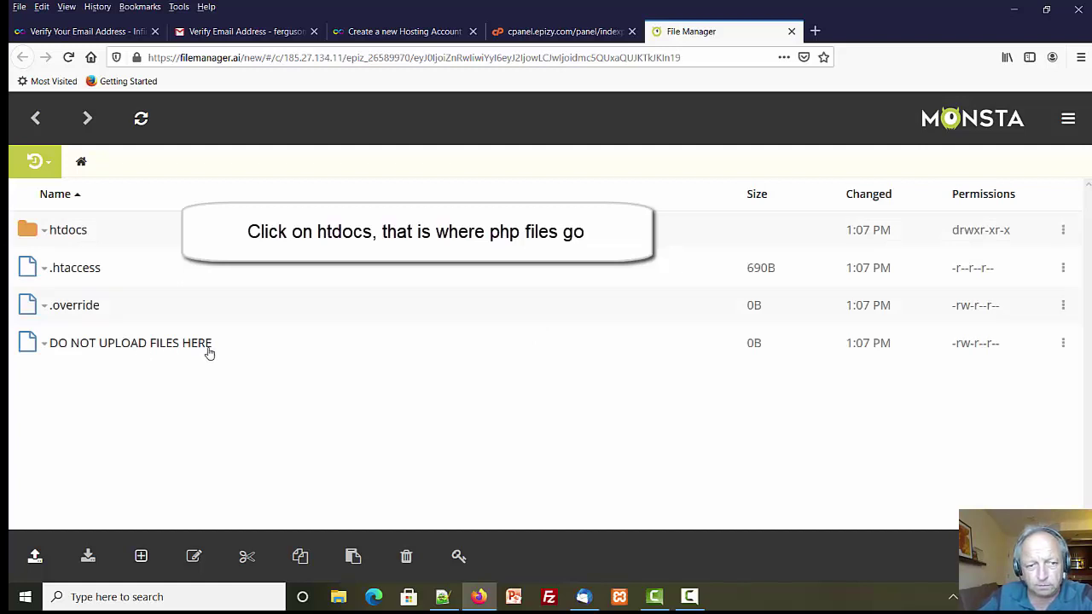
# Open the htdocs folder and load index2.html into Monsta FTP's code editor.
pyautogui.click(65, 231)
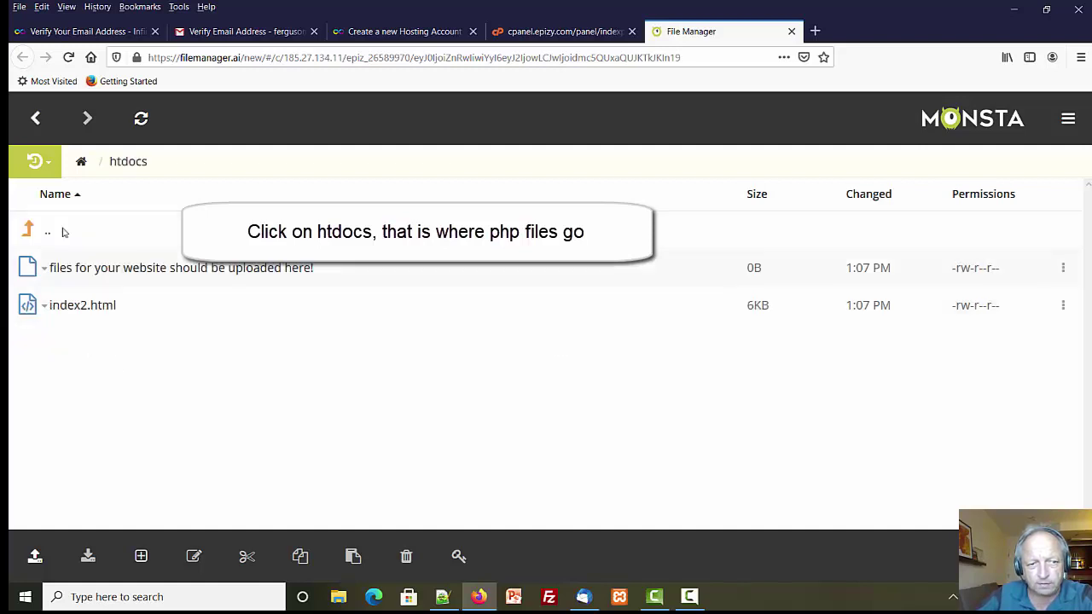
pyautogui.rightClick(90, 309)
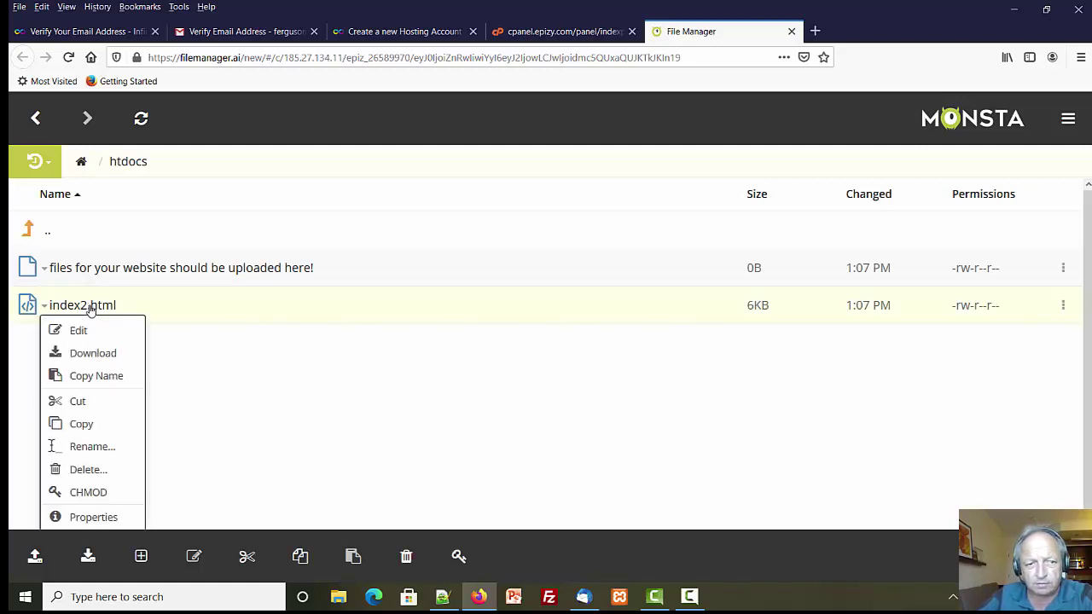
pyautogui.click(80, 333)
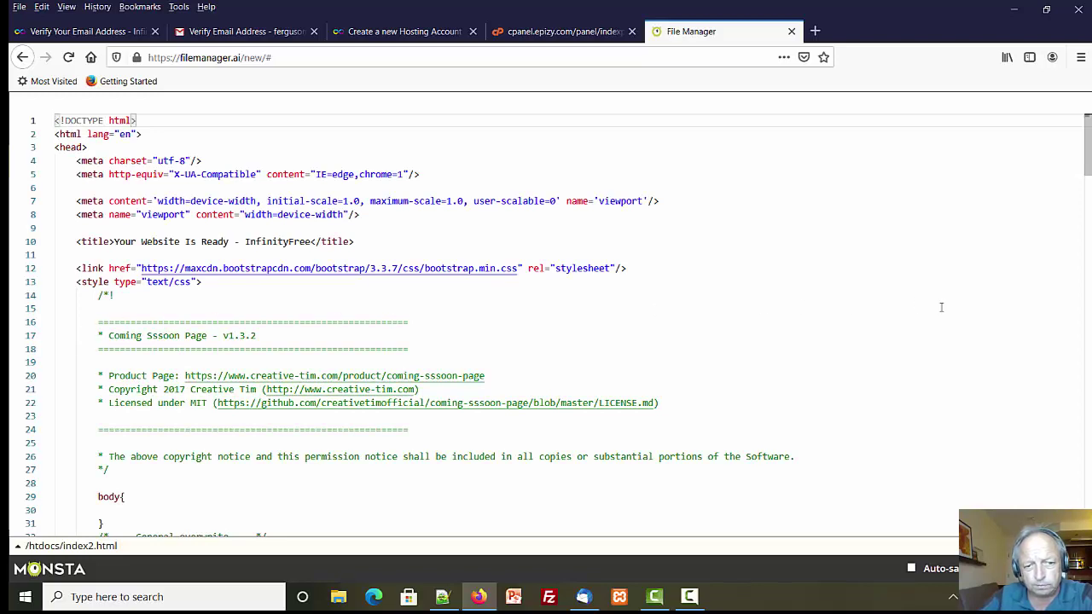
# Scroll through the 182-line index2.html template, including its CSS and 'Let's Make Something Awesome' heading.
pyautogui.scroll(-5, 1085, 209)
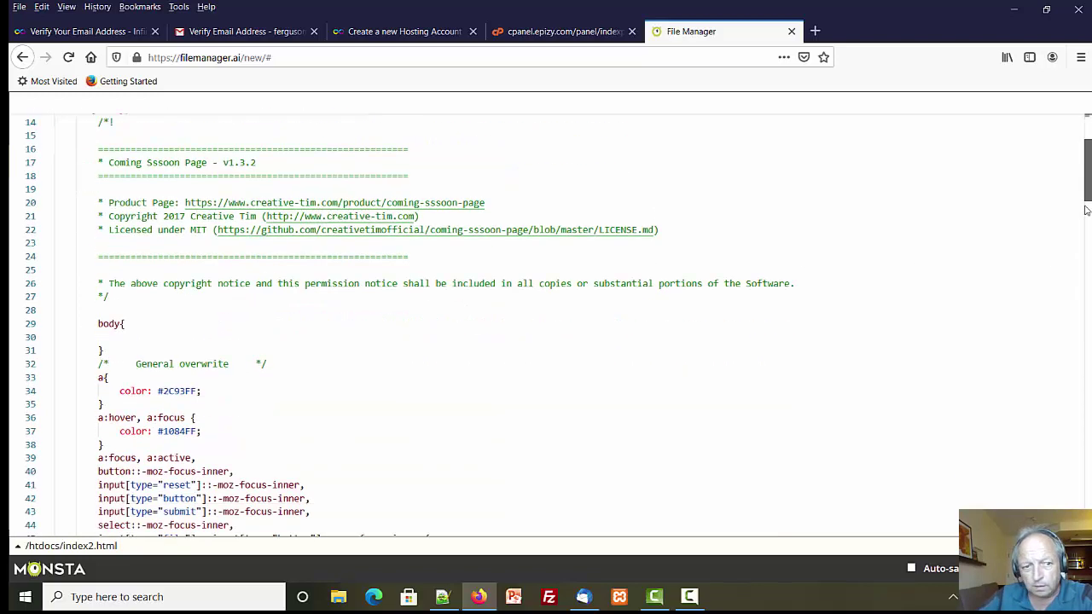
pyautogui.scroll(-5, 1084, 209)
pyautogui.moveTo(1085, 235); pyautogui.dragTo(1084, 362)
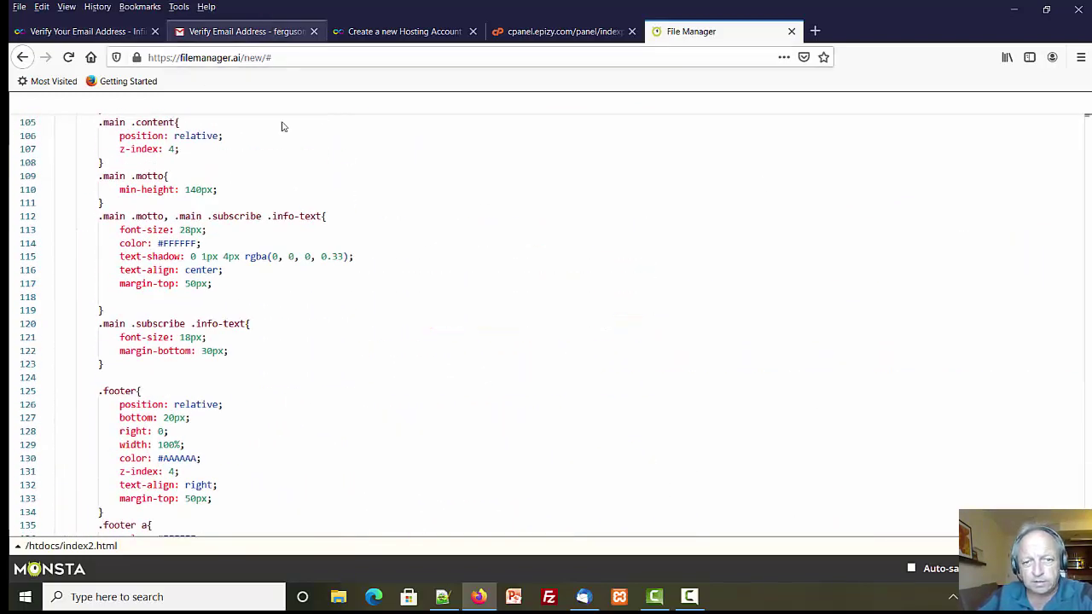
# Select the site's infinityfreeapp.com address in the Notepad++ notes, then minimize Notepad++.
pyautogui.click(442, 597)
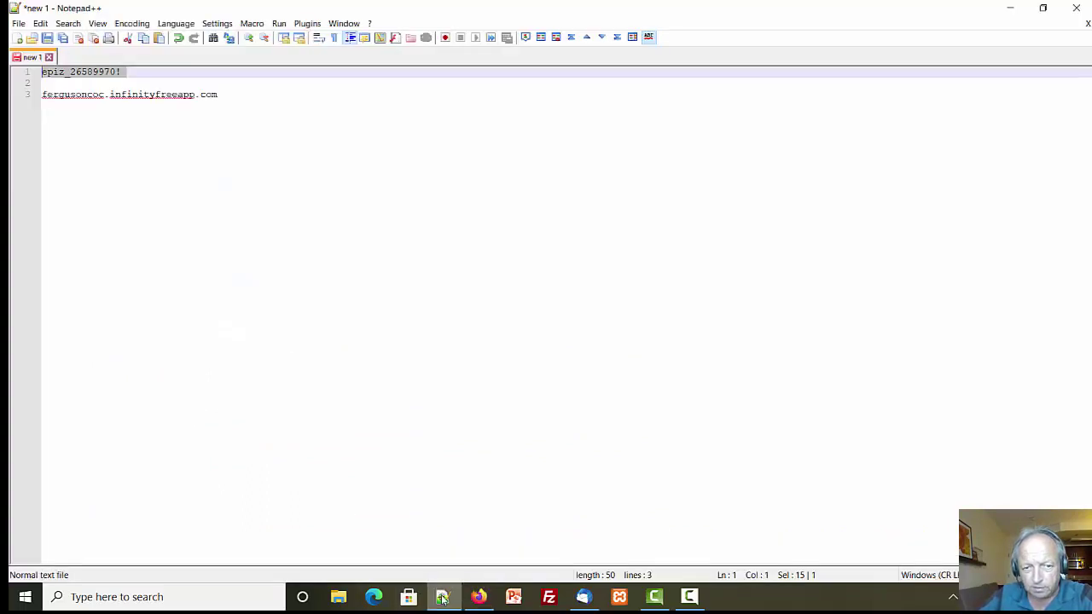
pyautogui.moveTo(250, 91); pyautogui.dragTo(10, 96)
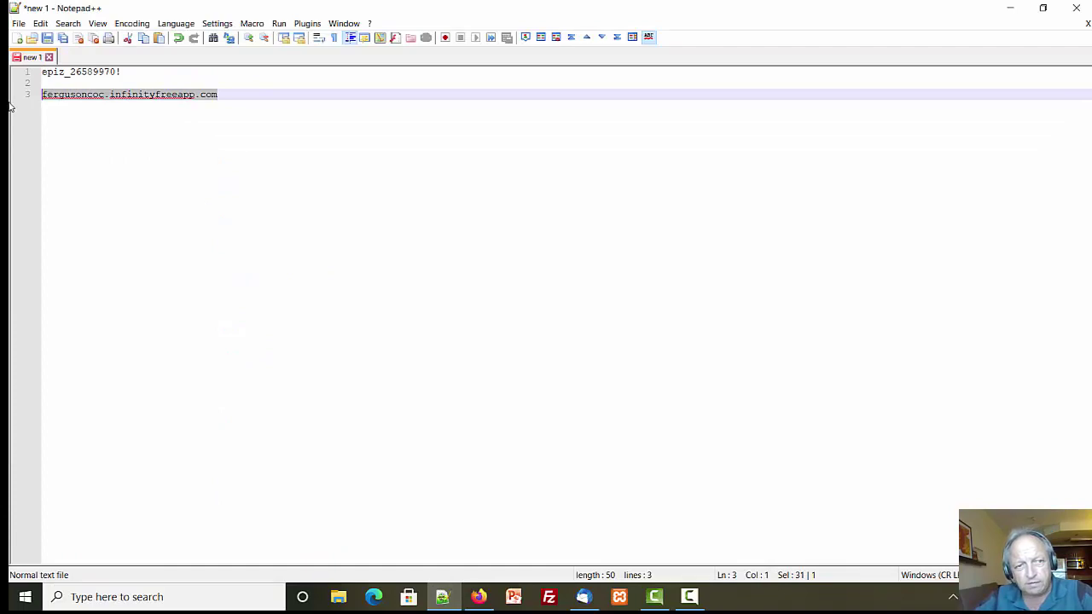
pyautogui.click(1015, 10)
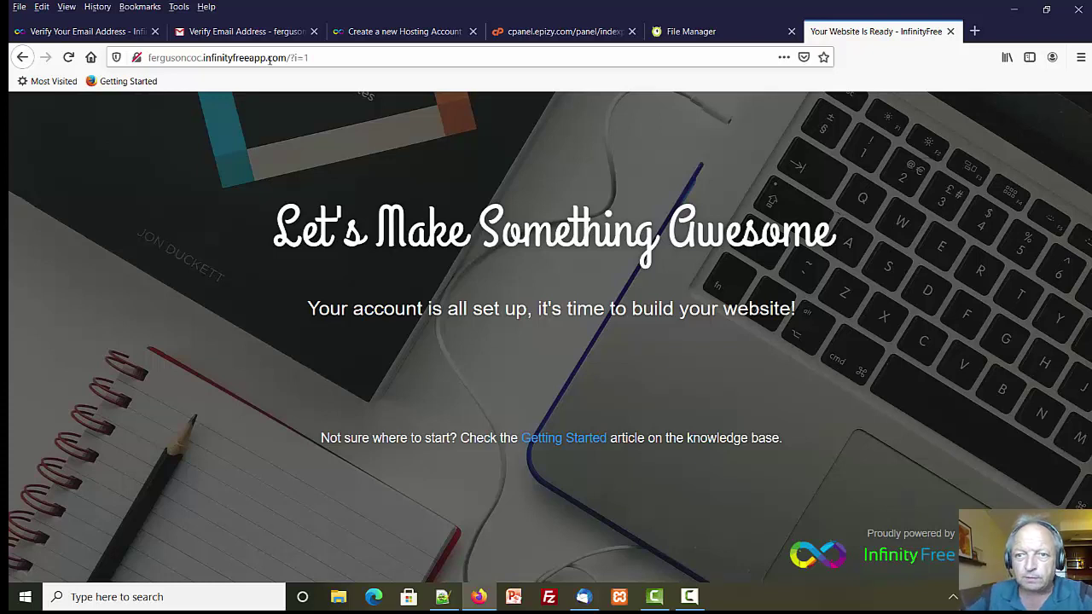
# Close the index2.html editor in Monsta FTP to get back to the htdocs file list.
pyautogui.click(698, 34)
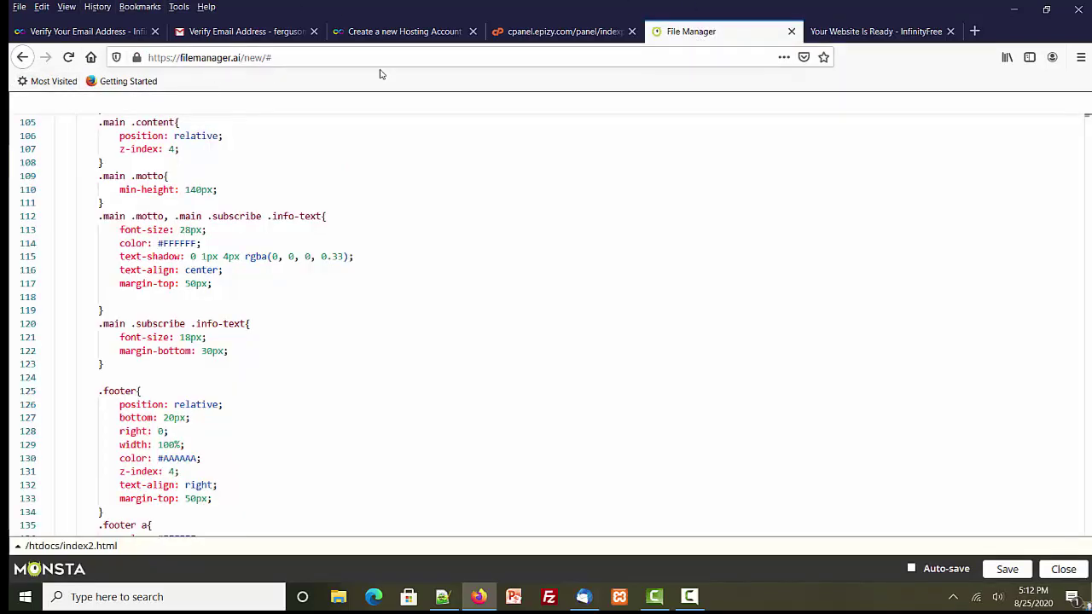
pyautogui.click(1064, 569)
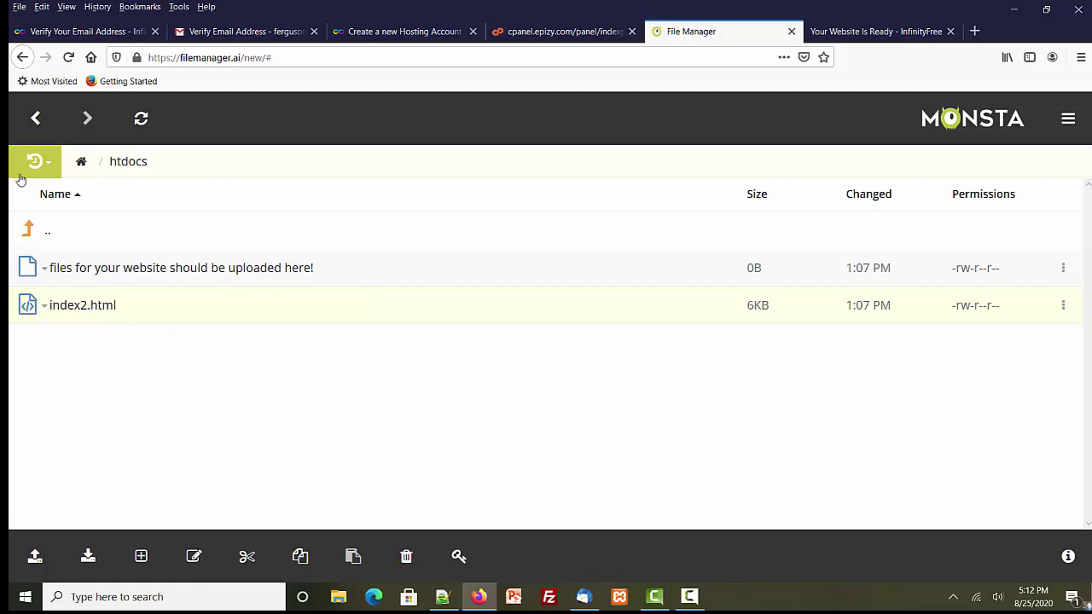
pyautogui.click(1070, 121)
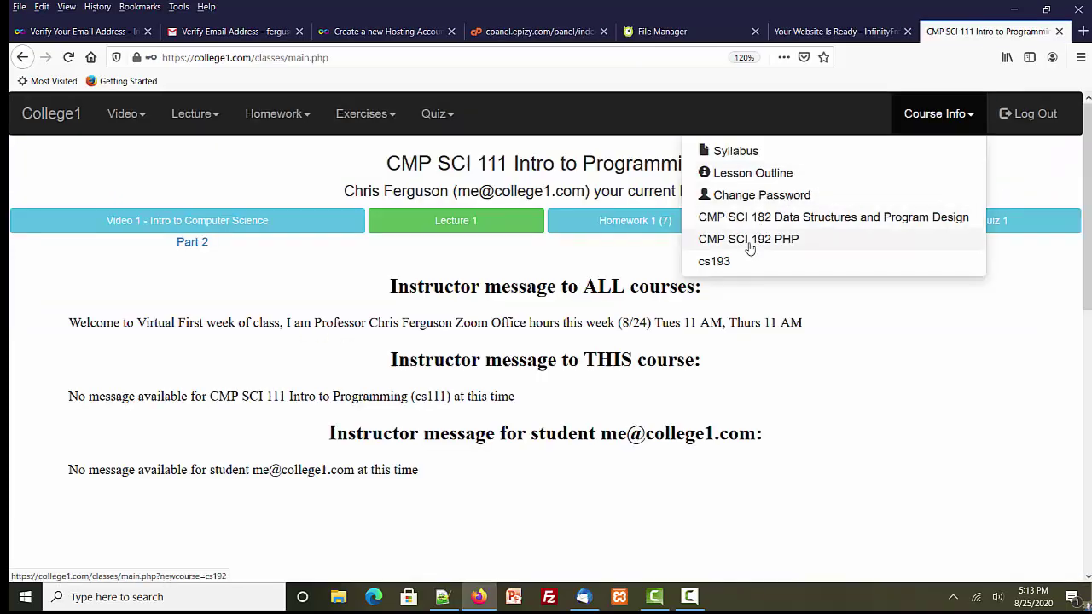
# Open CMP SCI 192 PHP Lecture 1 and copy the 'Now, PHP stands for' Hypertext Preprocessor example code.
pyautogui.click(749, 244)
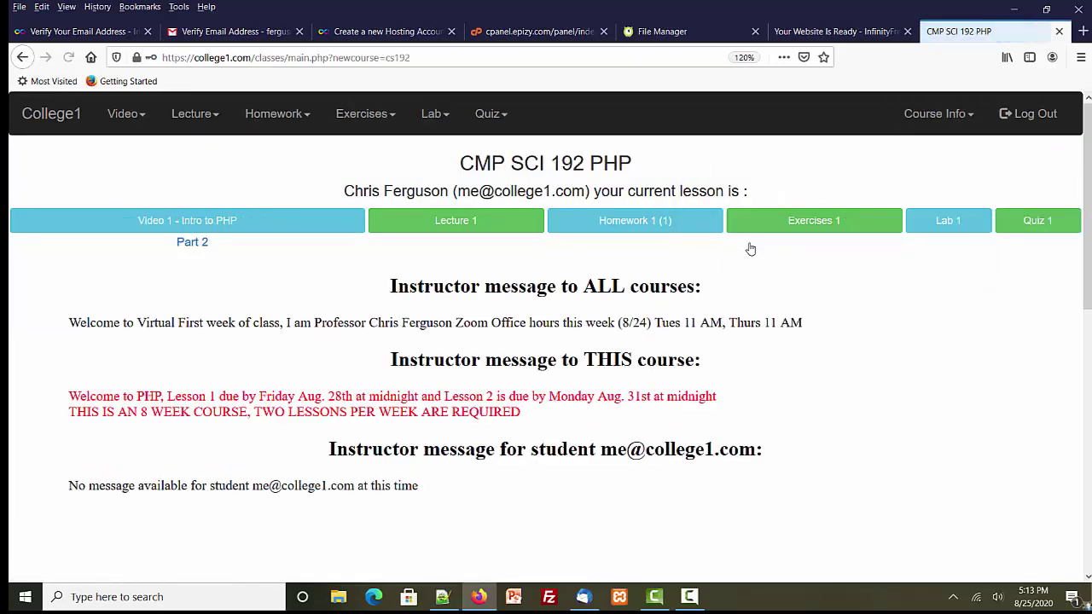
pyautogui.click(447, 223)
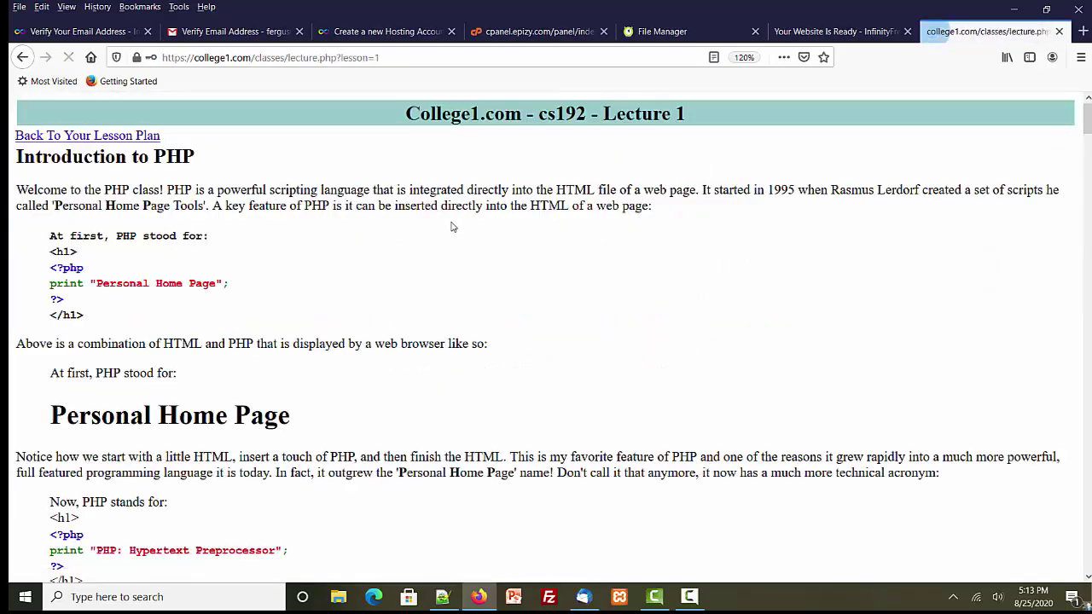
pyautogui.moveTo(1089, 119); pyautogui.dragTo(1088, 128)
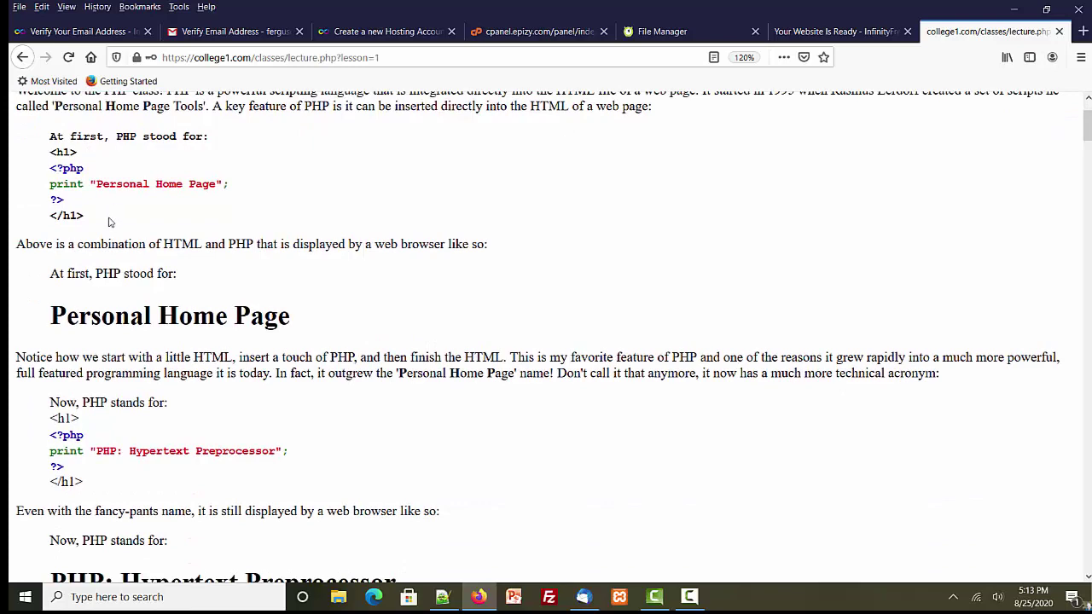
pyautogui.moveTo(109, 220); pyautogui.dragTo(29, 139)
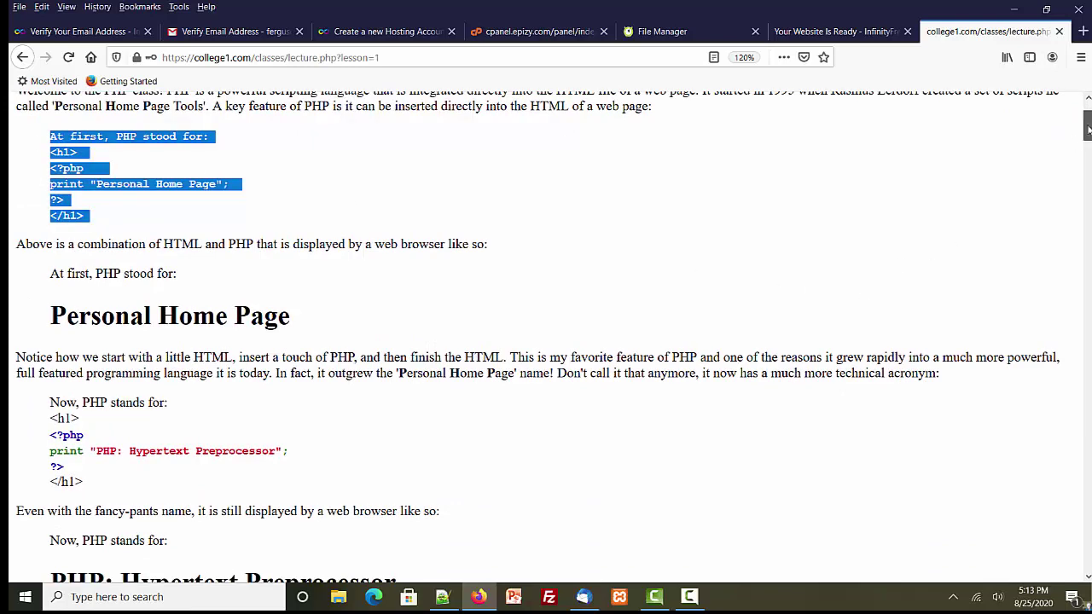
pyautogui.moveTo(1088, 128); pyautogui.dragTo(1087, 154)
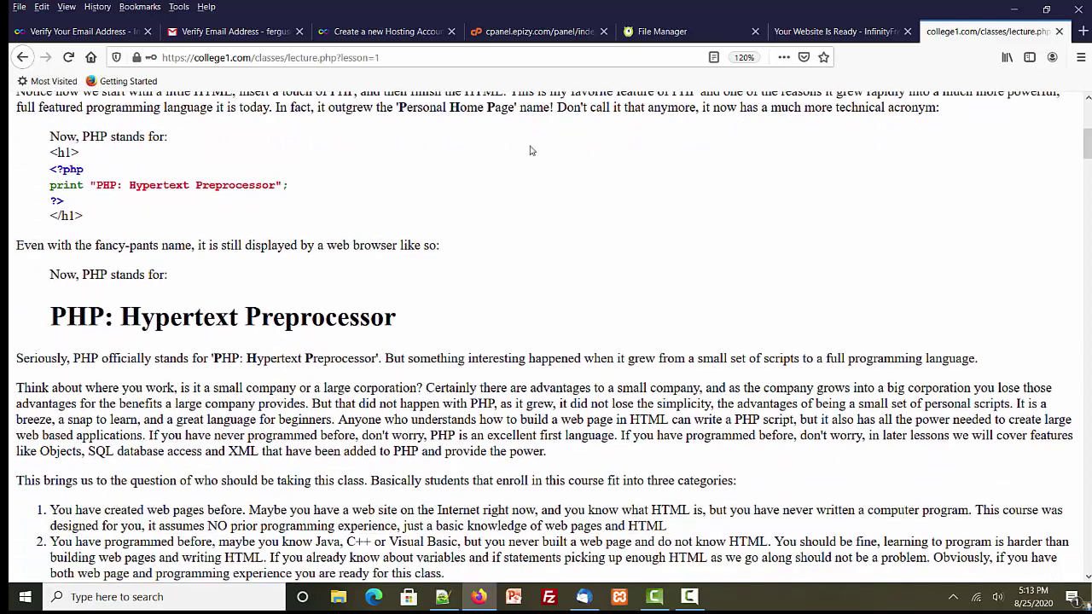
pyautogui.moveTo(96, 219); pyautogui.dragTo(32, 140)
pyautogui.hotkey('ctrl', 'c')
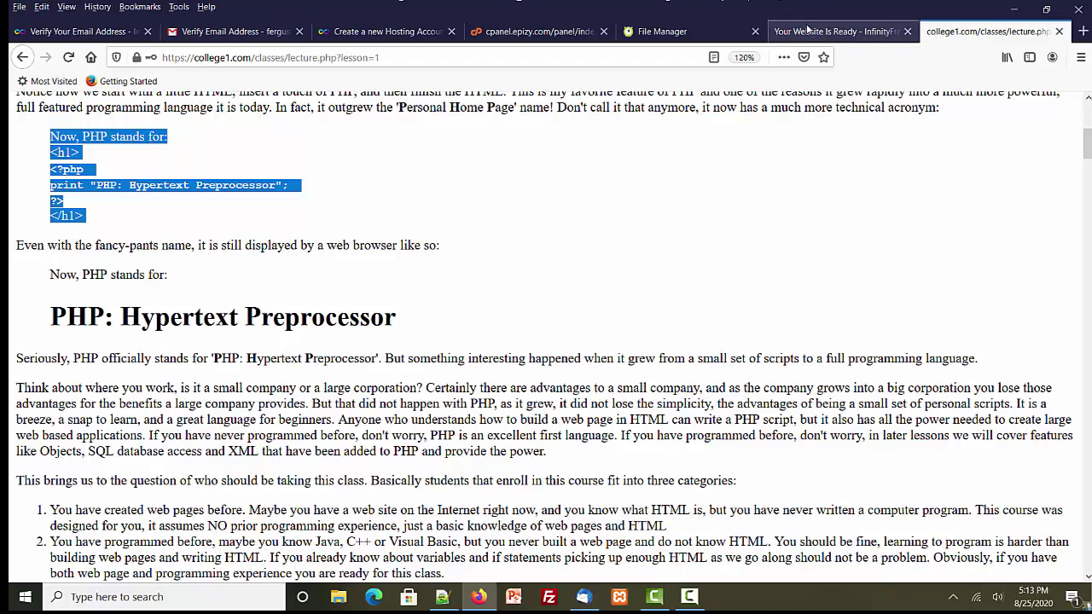
pyautogui.click(678, 32)
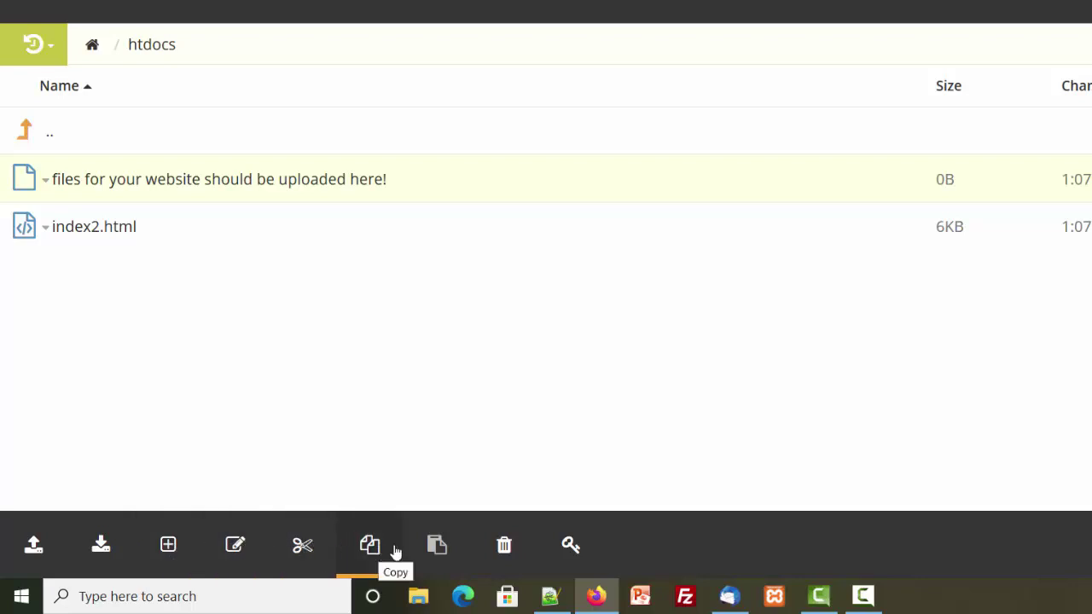
# Create a new file named index.php in htdocs.
pyautogui.click(168, 544)
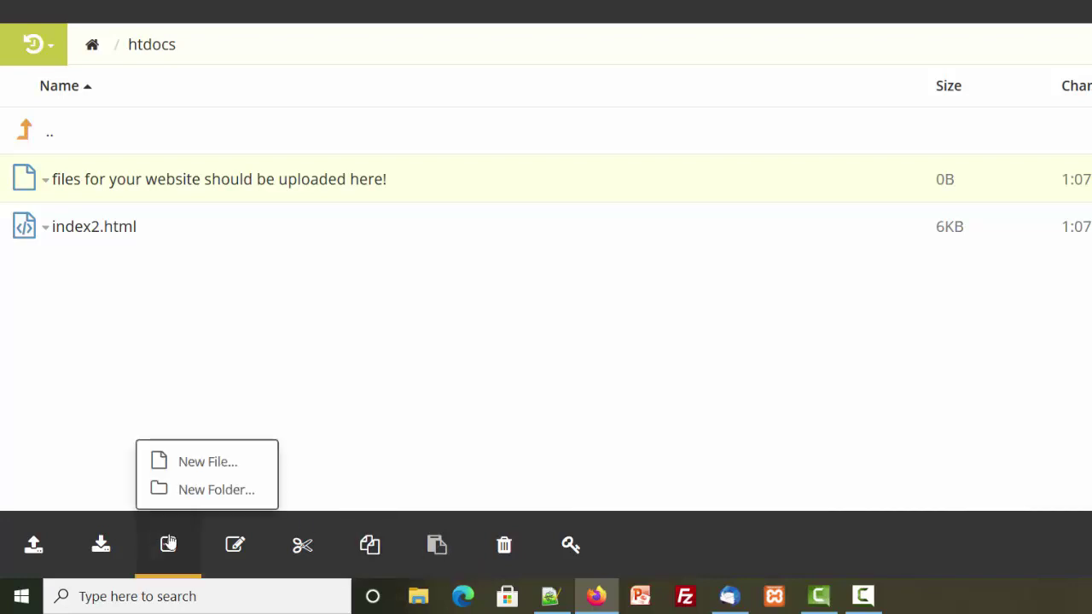
pyautogui.click(190, 471)
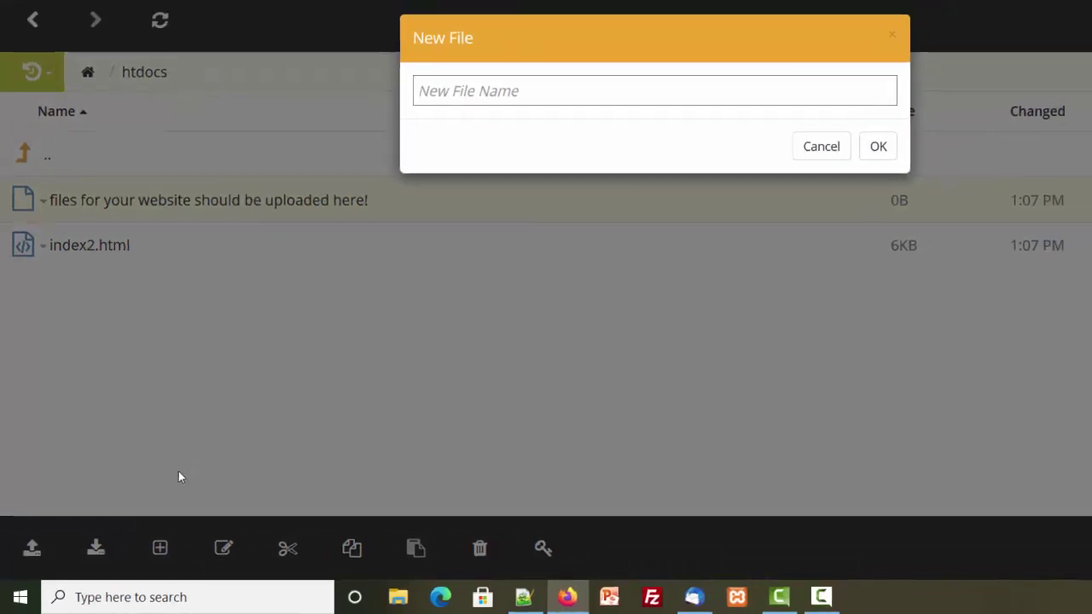
pyautogui.write('i')
pyautogui.write('ndex.')
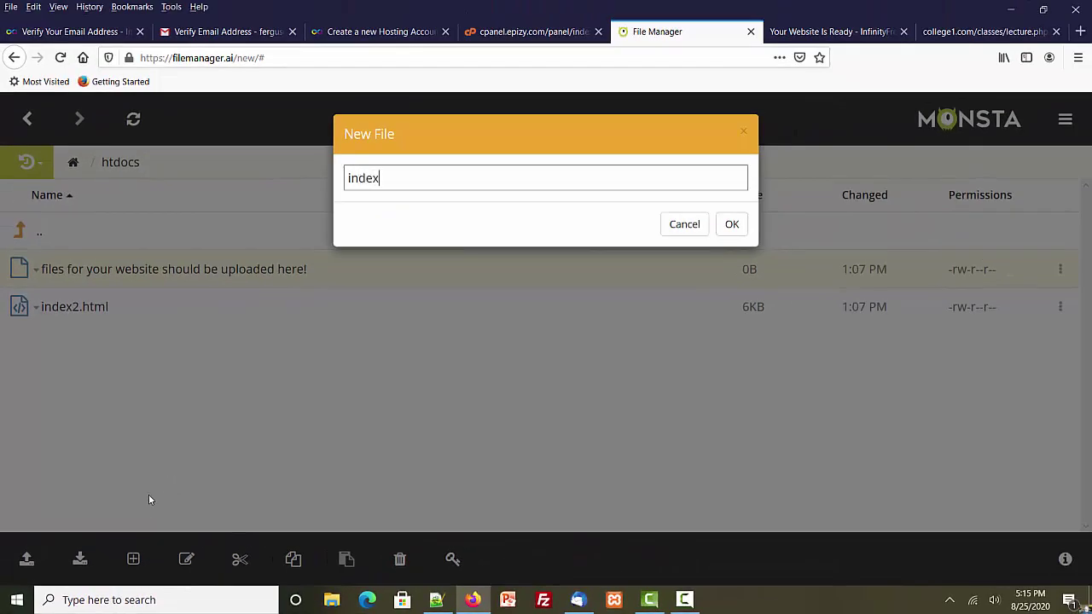
pyautogui.write('php')
pyautogui.click(727, 225)
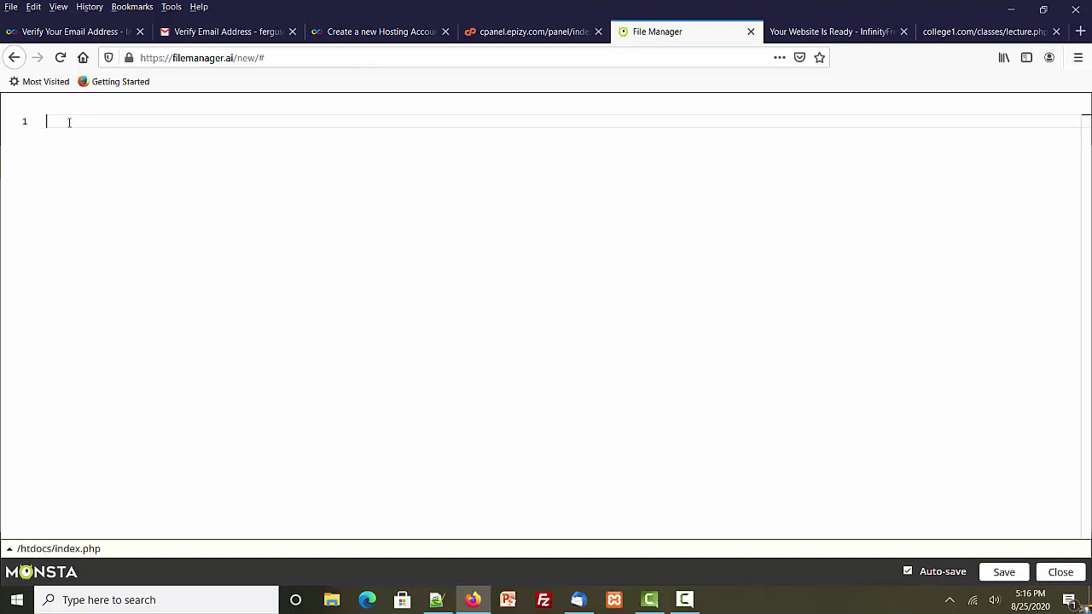
# Paste the copied PHP Hypertext Preprocessor example into index.php and close the editor.
pyautogui.hotkey('ctrl', 'v')
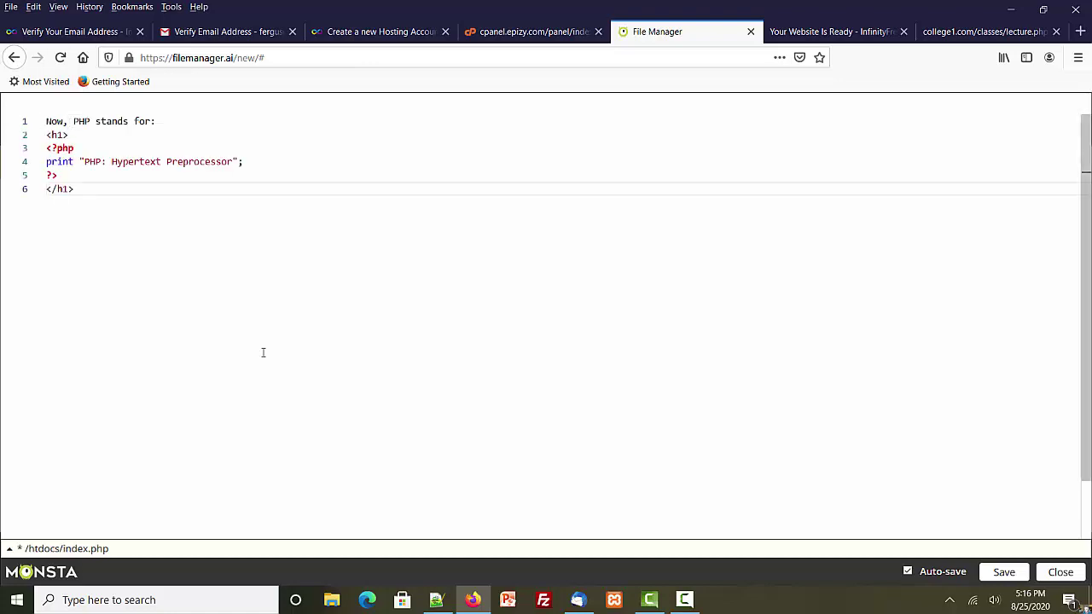
pyautogui.click(983, 32)
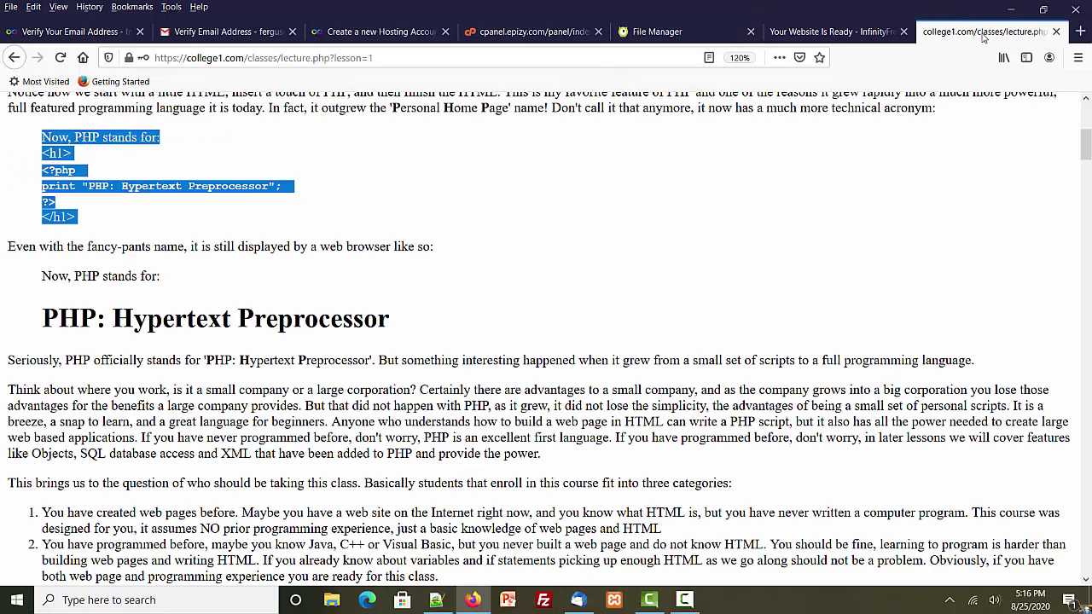
pyautogui.click(672, 39)
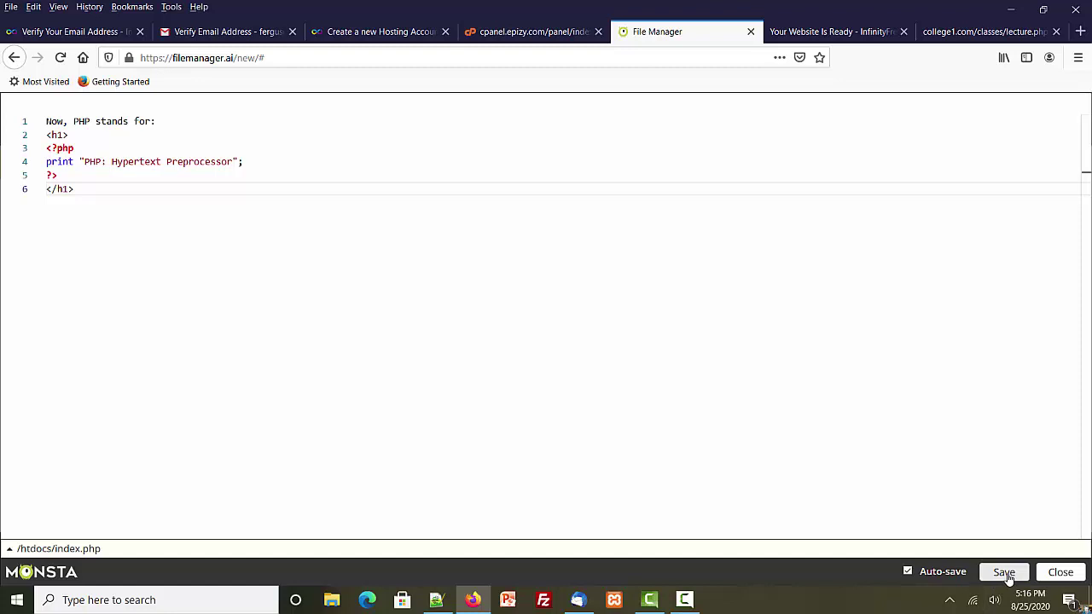
pyautogui.click(1062, 573)
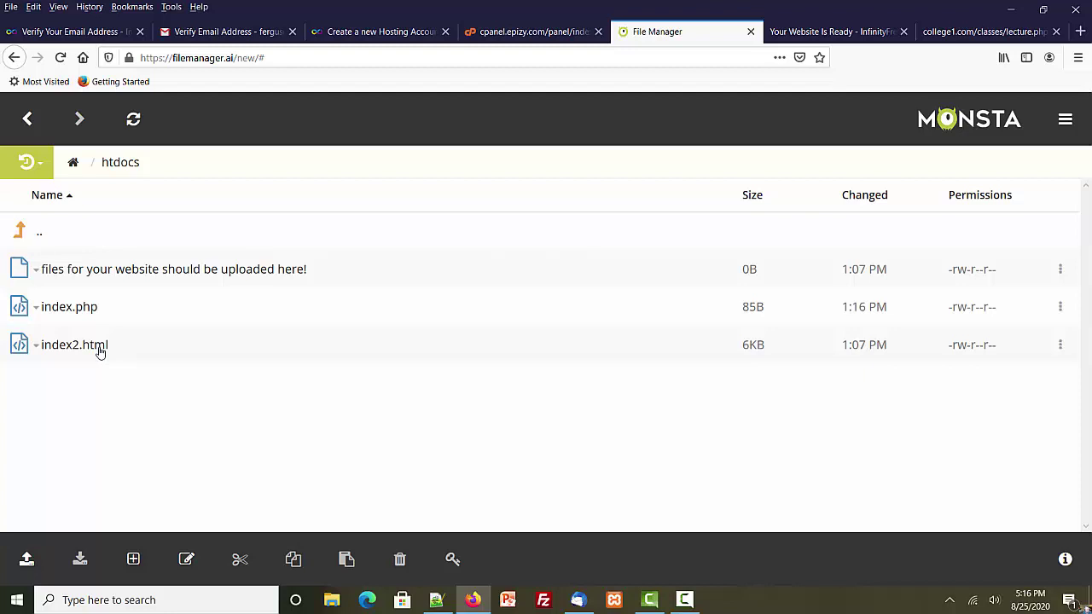
# Rename index2.html to xindex2.html by adding an x at the start of its name.
pyautogui.rightClick(100, 351)
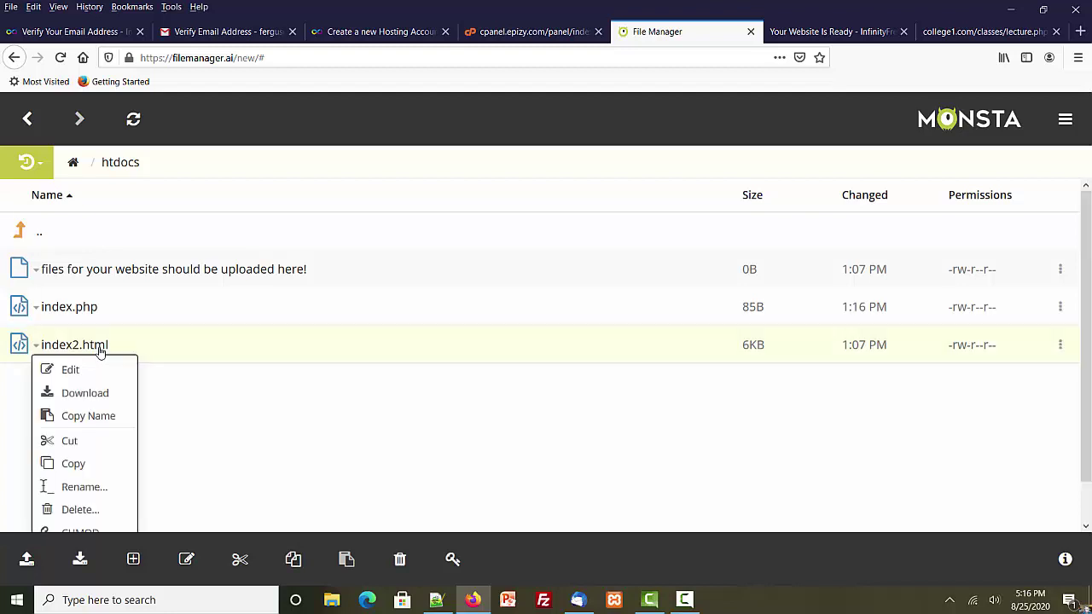
pyautogui.click(79, 487)
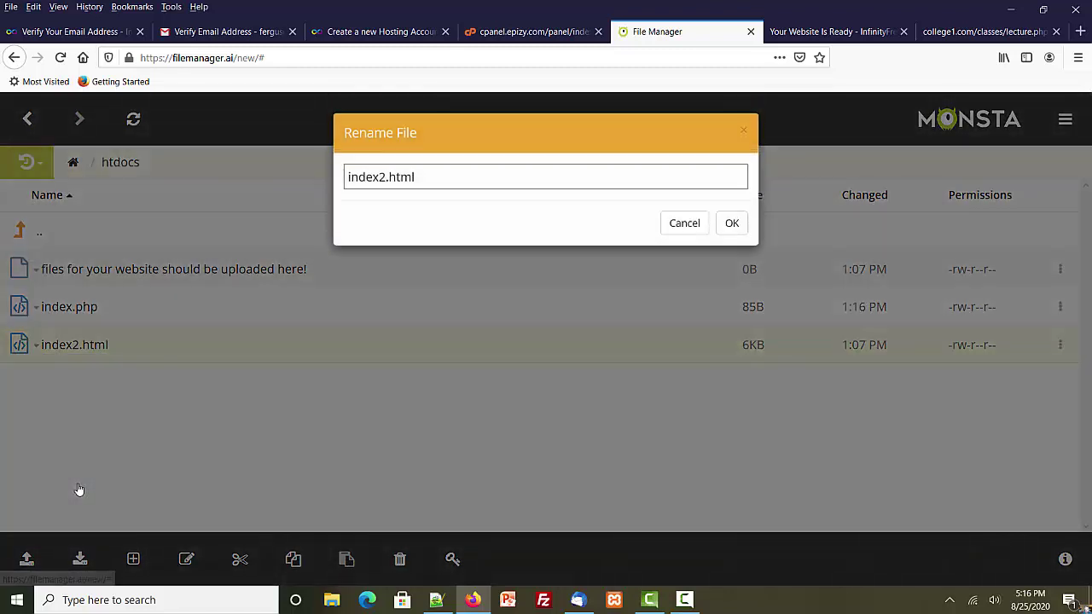
pyautogui.click(386, 177)
pyautogui.write('x')
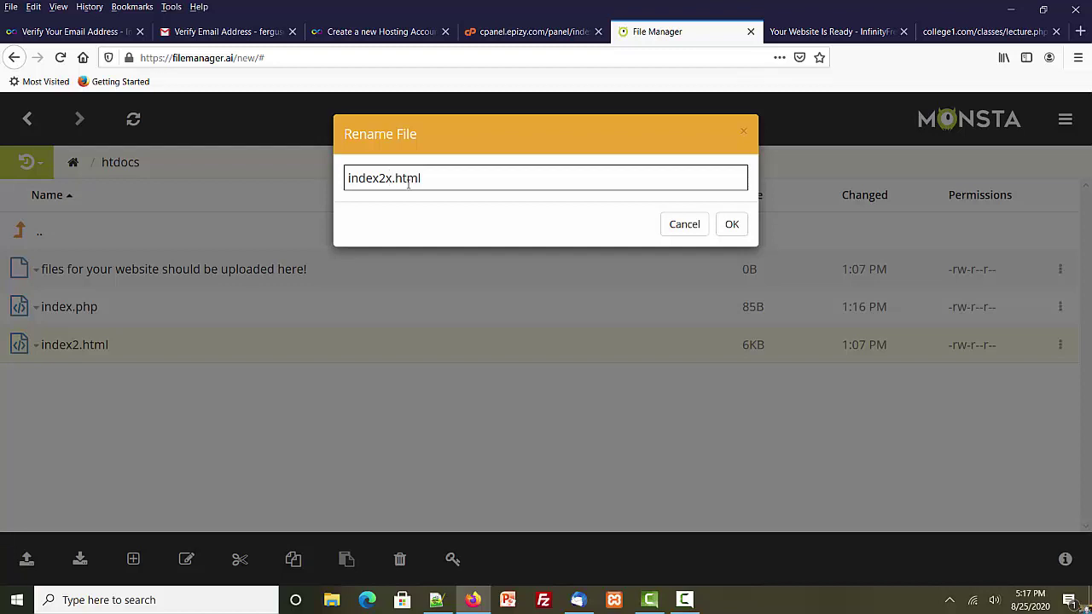
pyautogui.press('BackSpace')
pyautogui.click(350, 177)
pyautogui.write('x')
pyautogui.click(731, 224)
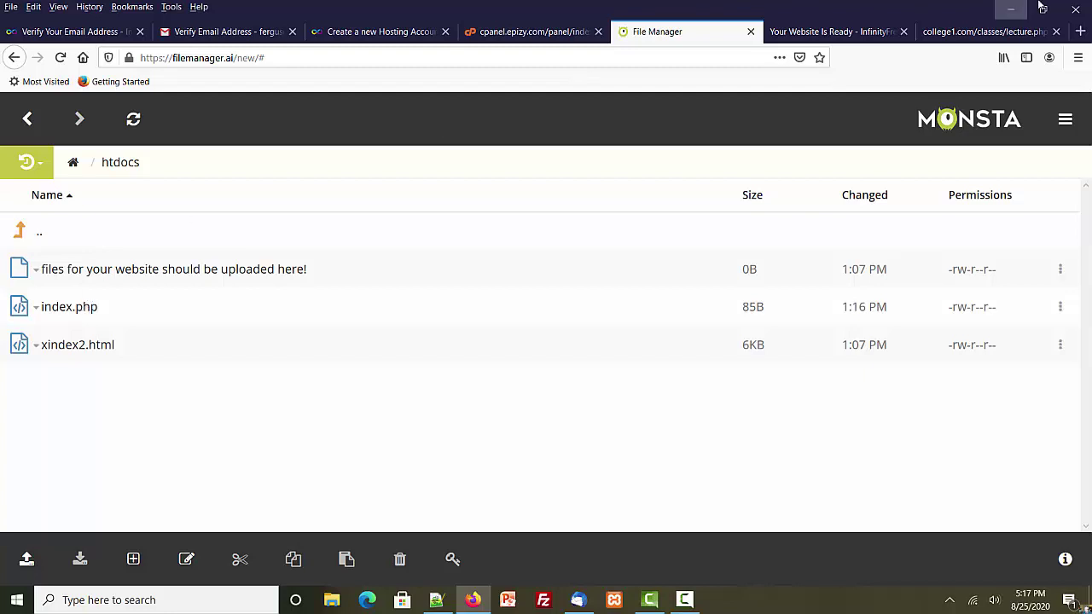
# Reload the live site tab to show the new PHP page's 'PHP: Hypertext Preprocessor' output.
pyautogui.click(859, 41)
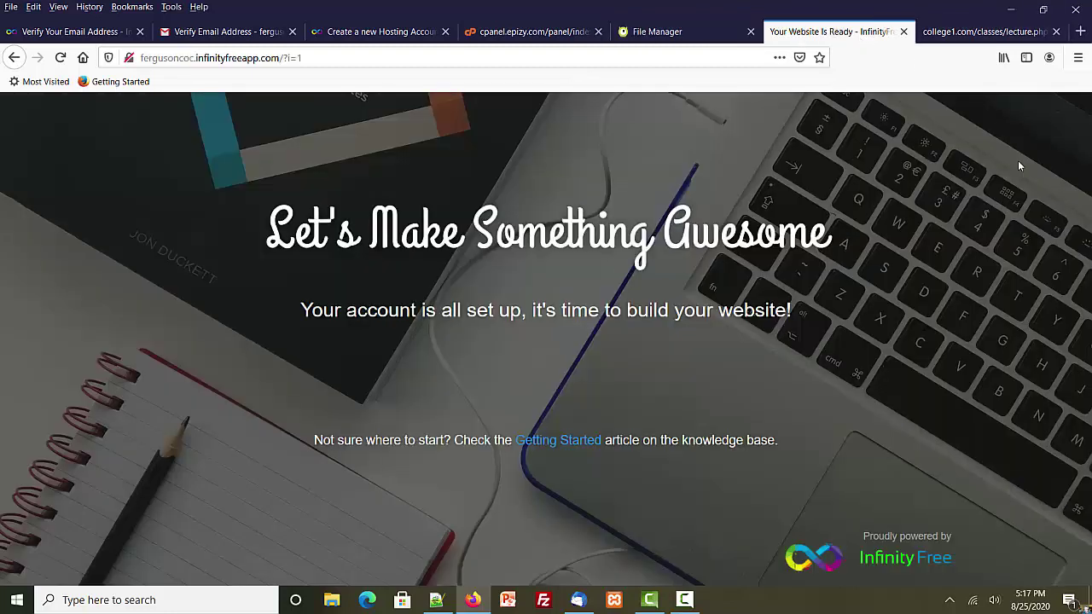
pyautogui.click(61, 58)
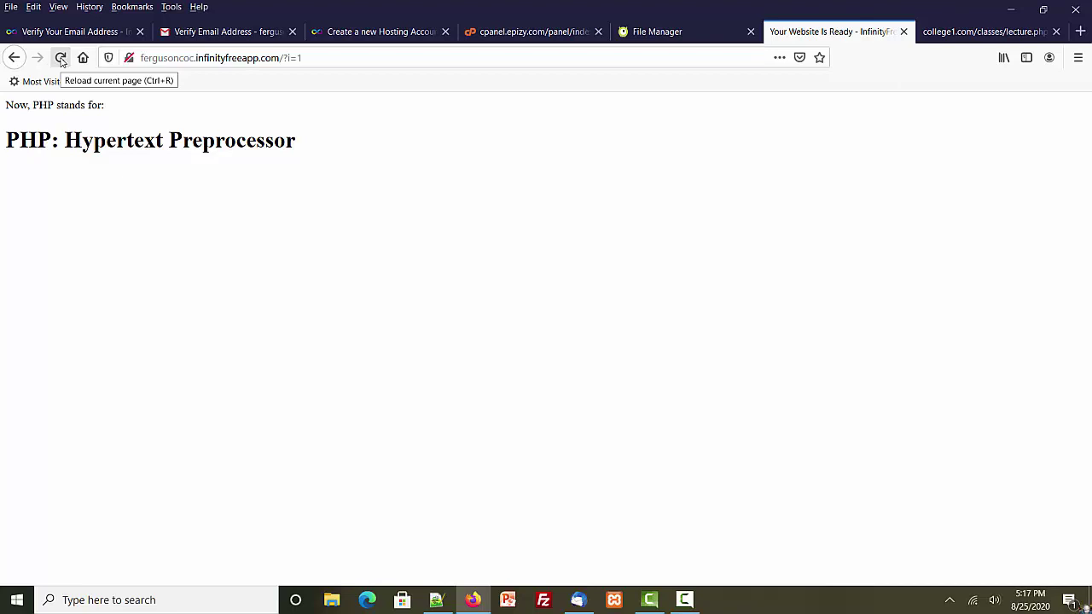
pyautogui.click(60, 59)
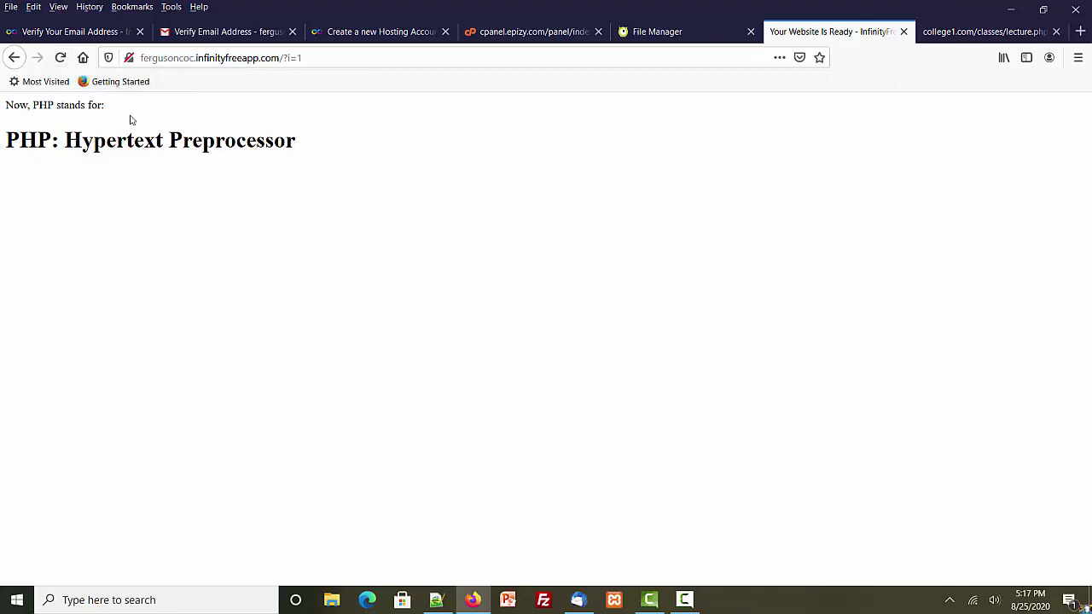
pyautogui.moveTo(122, 109); pyautogui.dragTo(2, 104)
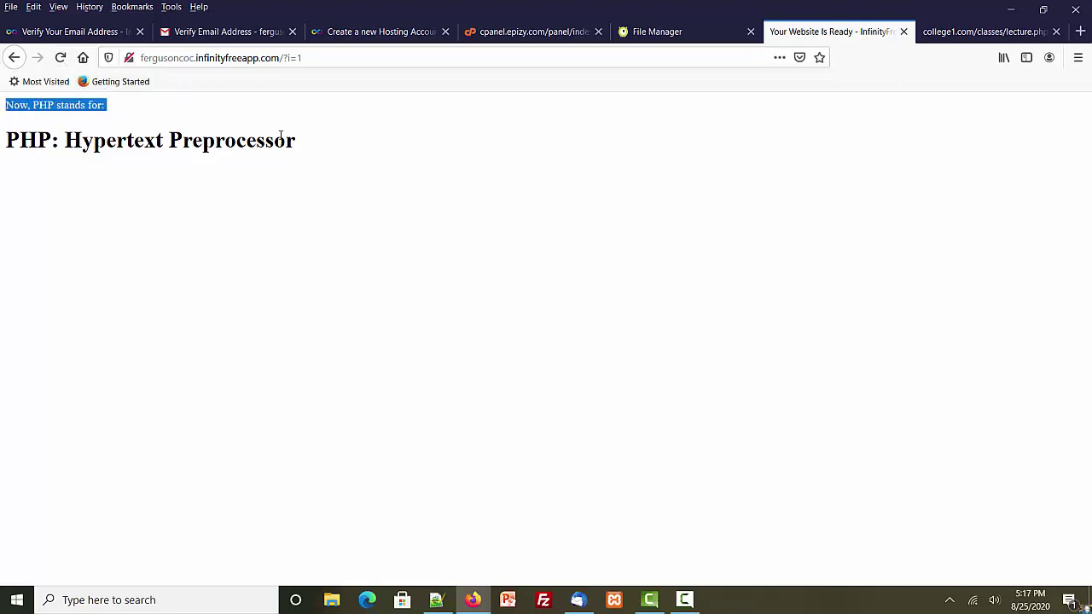
pyautogui.moveTo(305, 146); pyautogui.dragTo(14, 149)
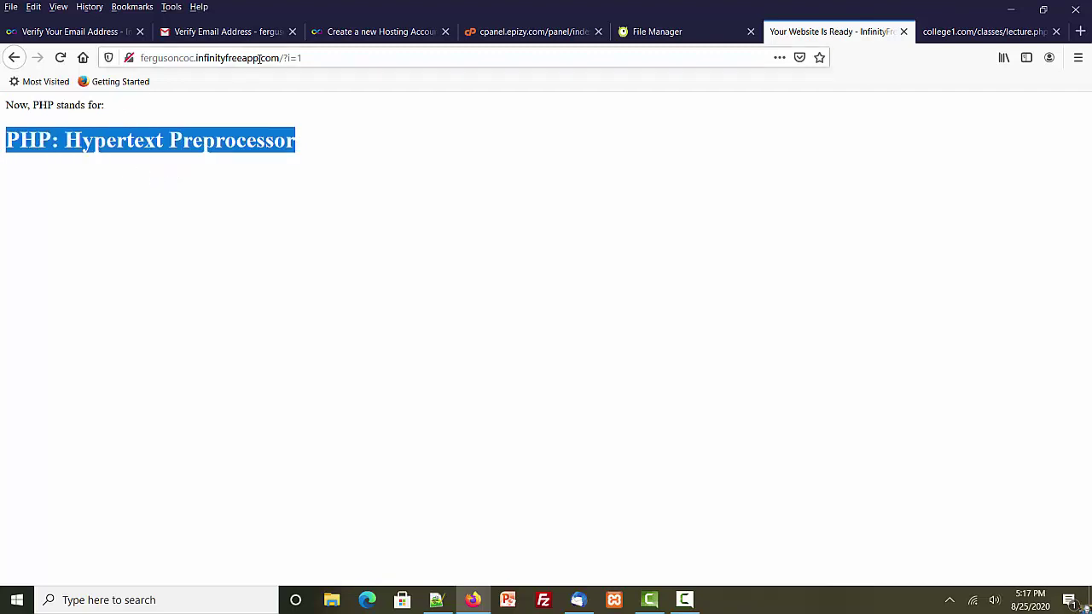
# Remove '/?i=1' from the address and load the site at its bare domain.
pyautogui.moveTo(279, 57); pyautogui.dragTo(304, 58)
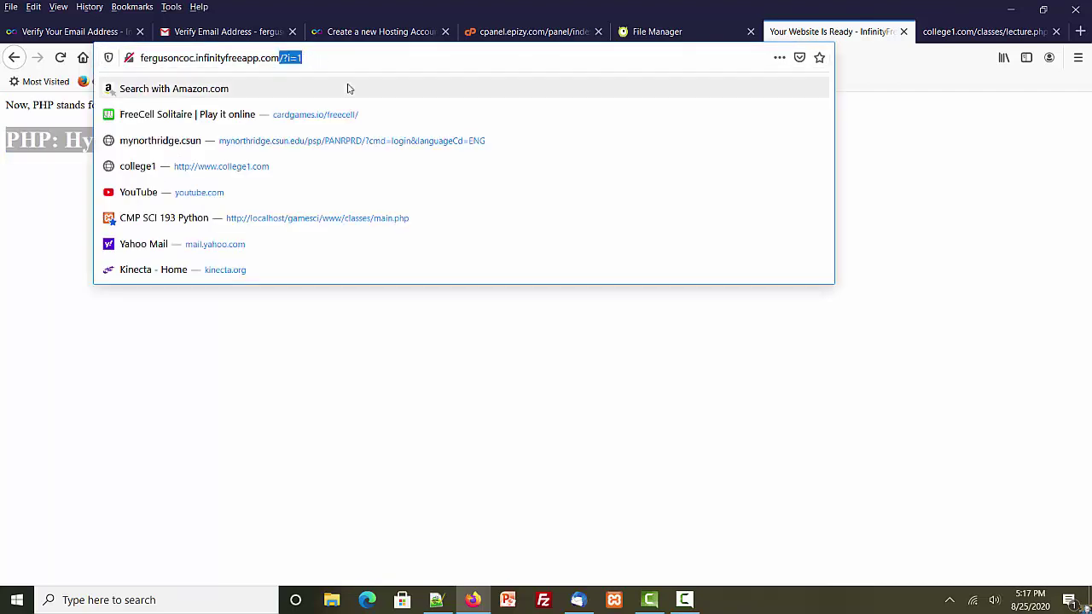
pyautogui.press('BackSpace')
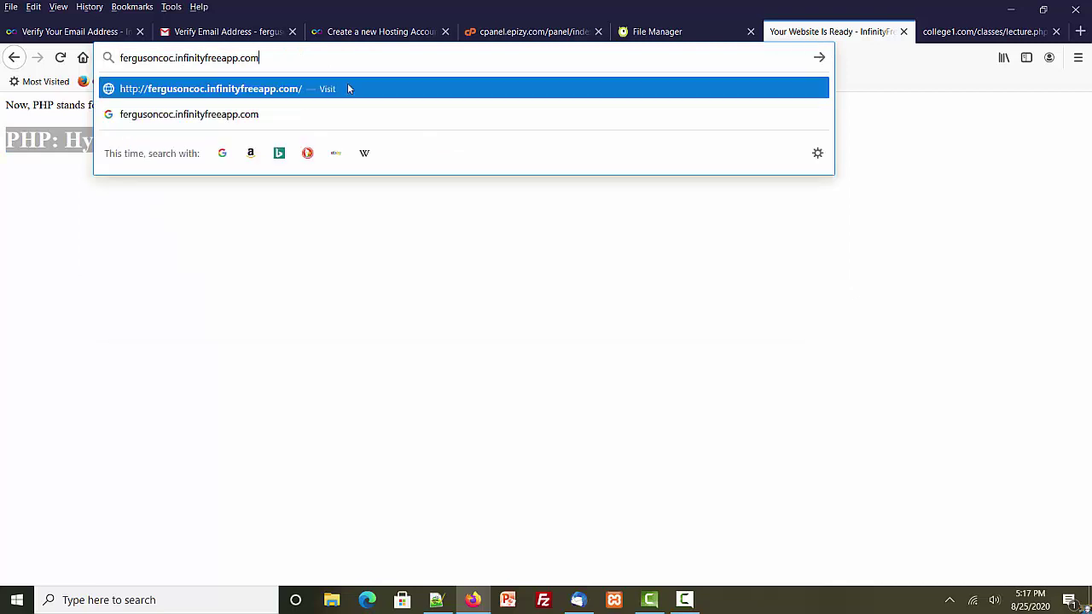
pyautogui.click(349, 89)
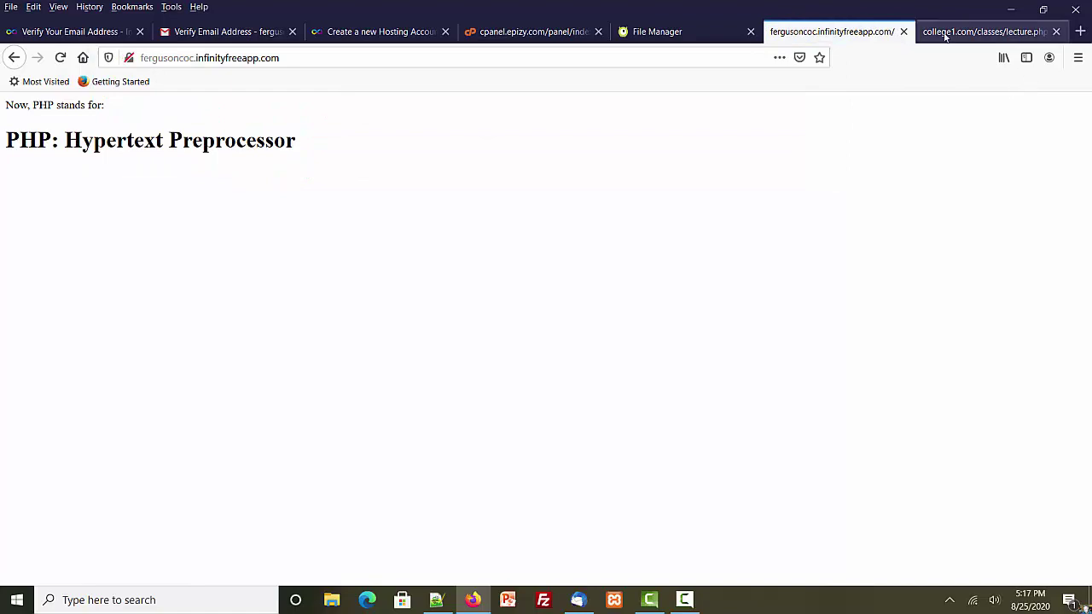
# Edit index.php so line 4 prints 'PHP: Hypertext Preprocessor ITWORKS', then return to the live site.
pyautogui.click(680, 34)
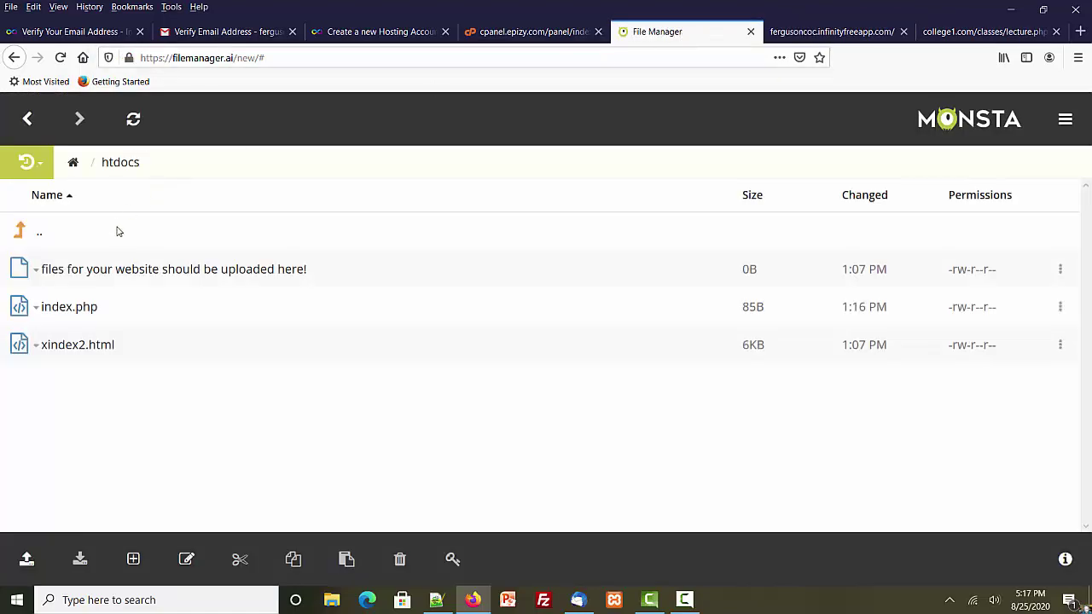
pyautogui.rightClick(75, 312)
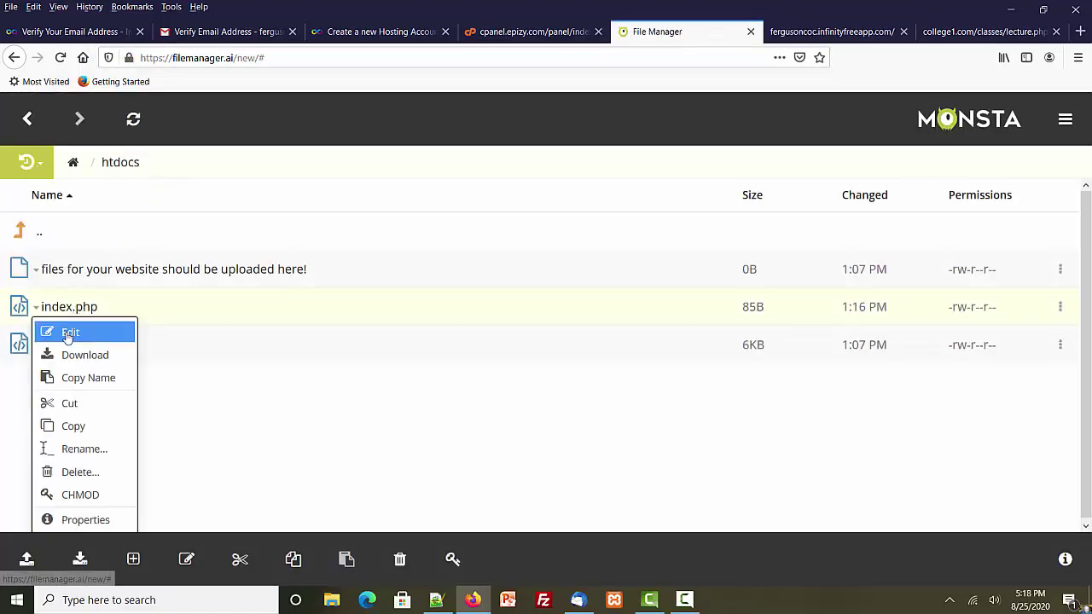
pyautogui.click(68, 333)
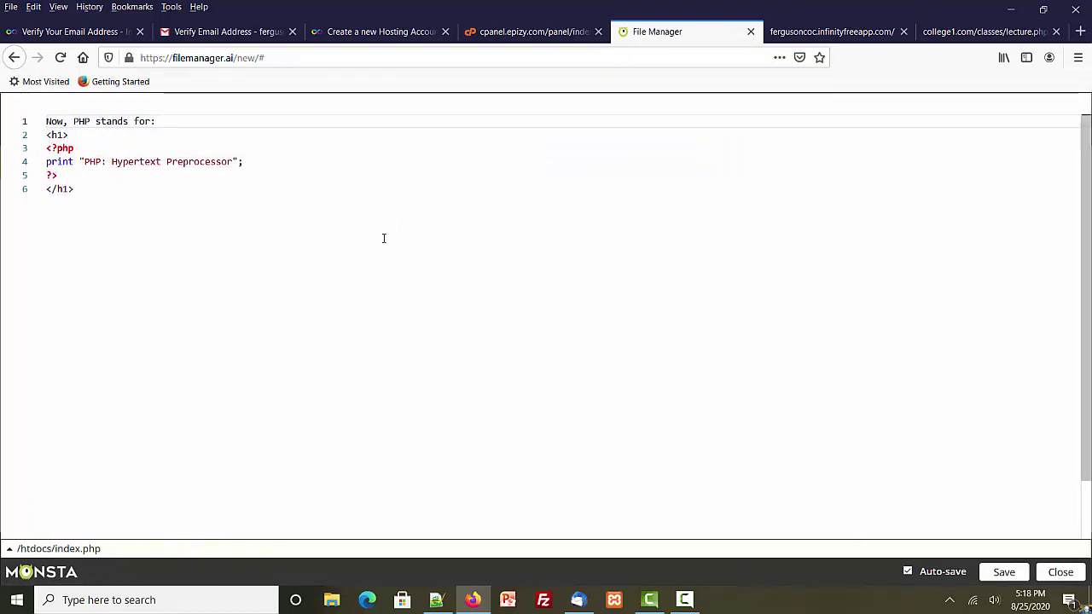
pyautogui.click(235, 161)
pyautogui.write('ITWOR')
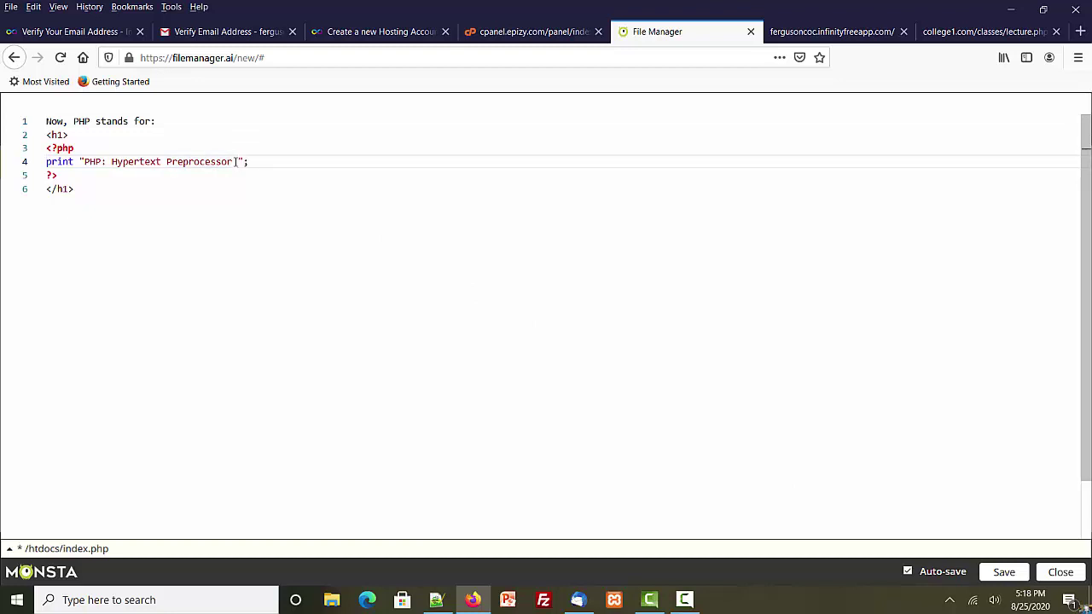
pyautogui.write('KS')
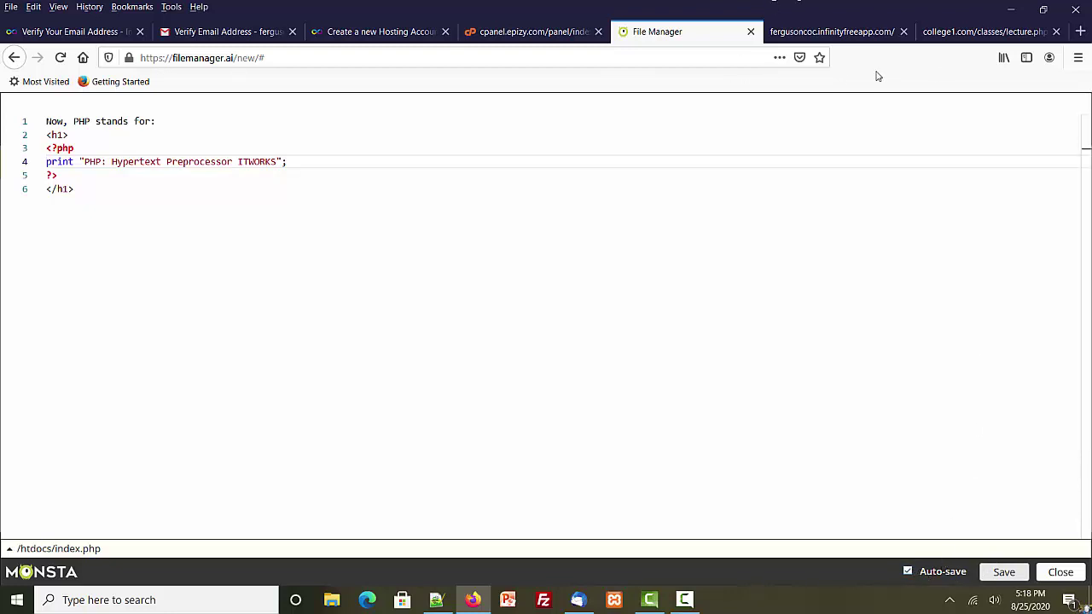
pyautogui.click(853, 39)
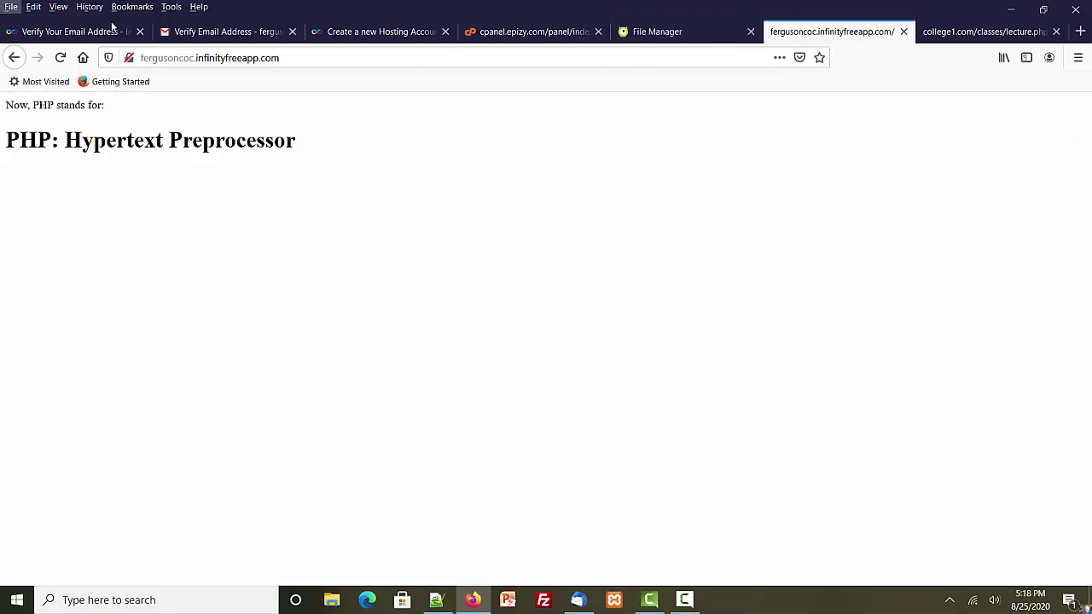
# Reload the live site to confirm the 'ITWORKS' heading, then select all six lines of index.php code.
pyautogui.click(61, 57)
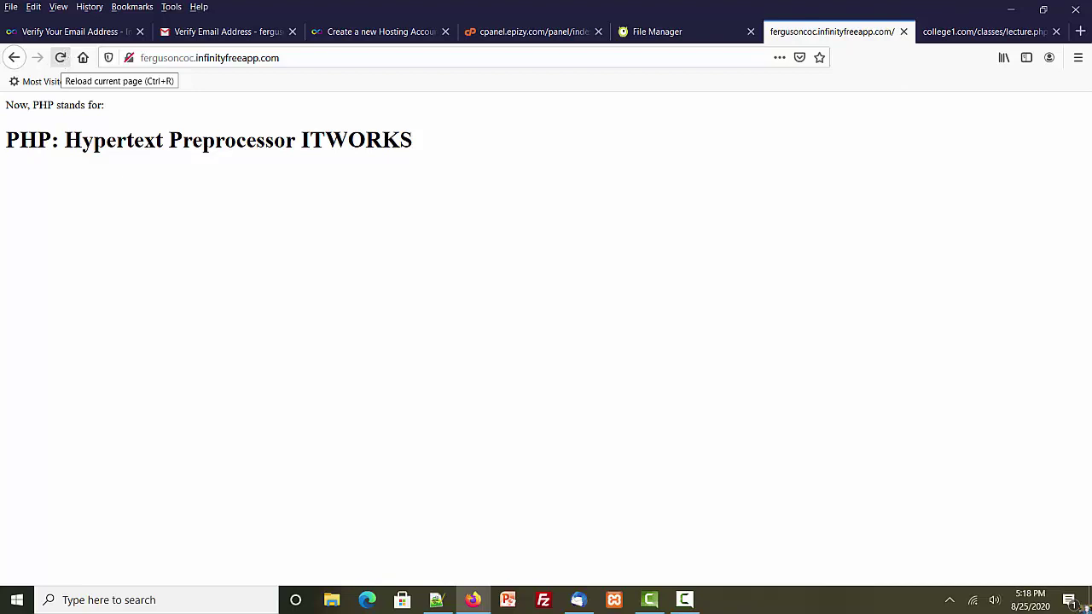
pyautogui.click(698, 32)
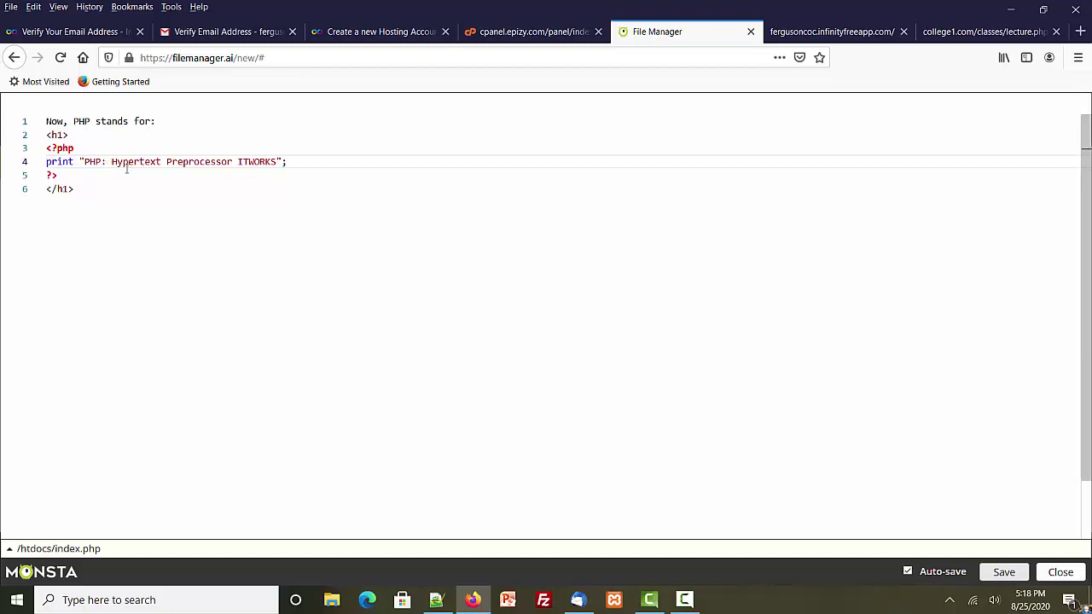
pyautogui.moveTo(102, 194); pyautogui.dragTo(38, 117)
pyautogui.hotkey('ctrl', 'c')
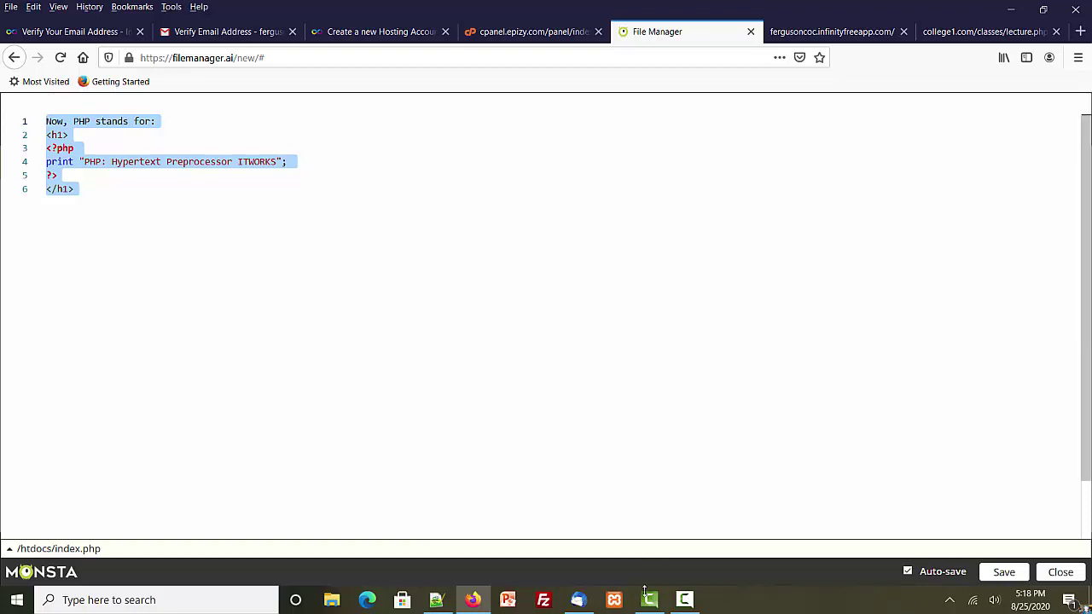
# Paste the six-line index.php code into a new Notepad++ document.
pyautogui.click(436, 600)
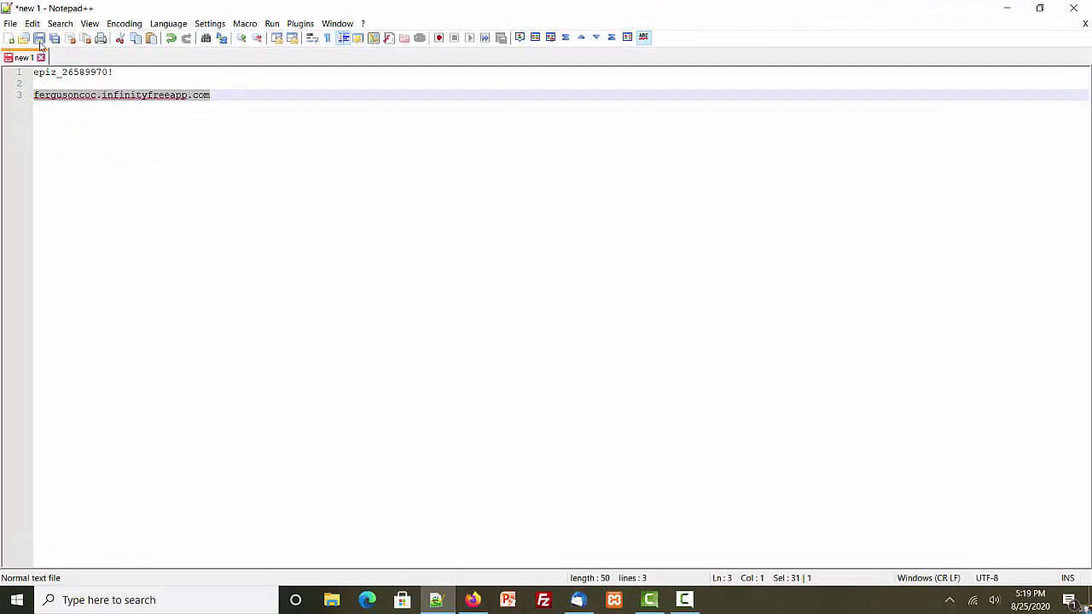
pyautogui.click(11, 38)
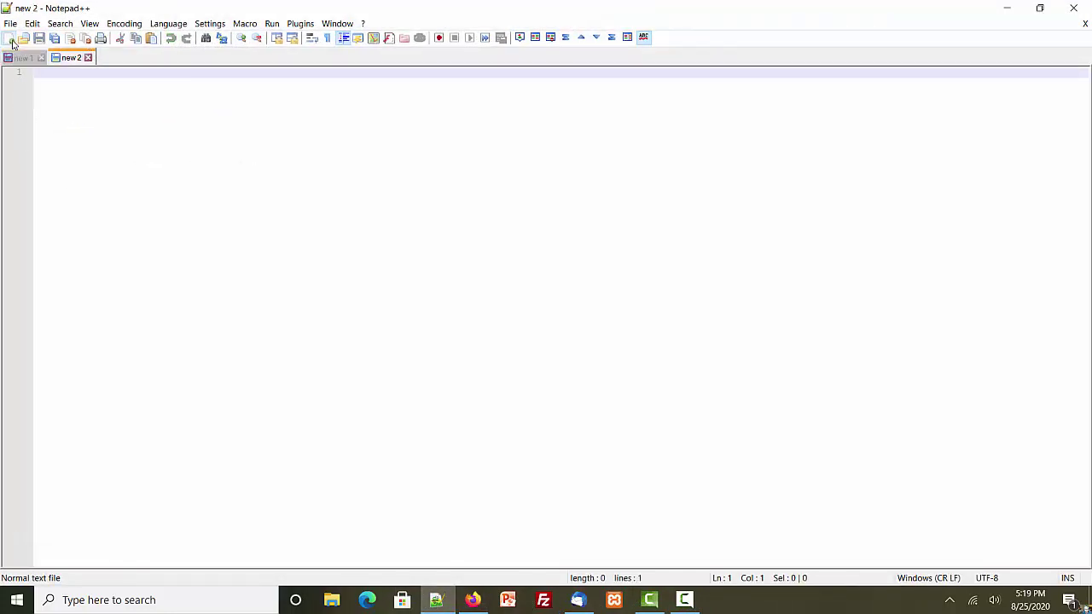
pyautogui.hotkey('ctrl', 'v')
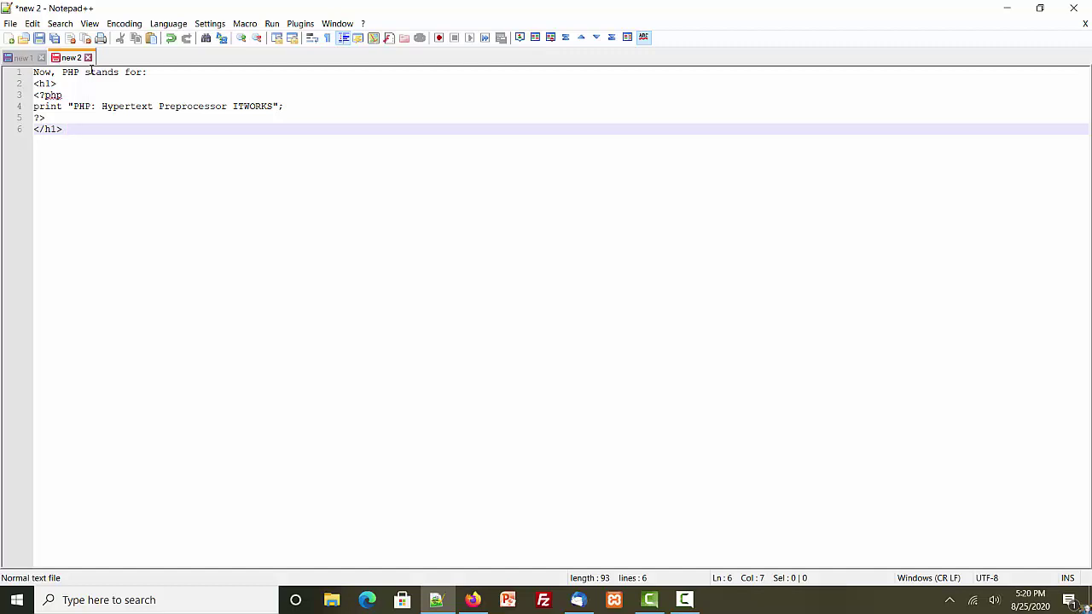
# Start saving the new document, then cancel and leave it unsaved.
pyautogui.click(10, 23)
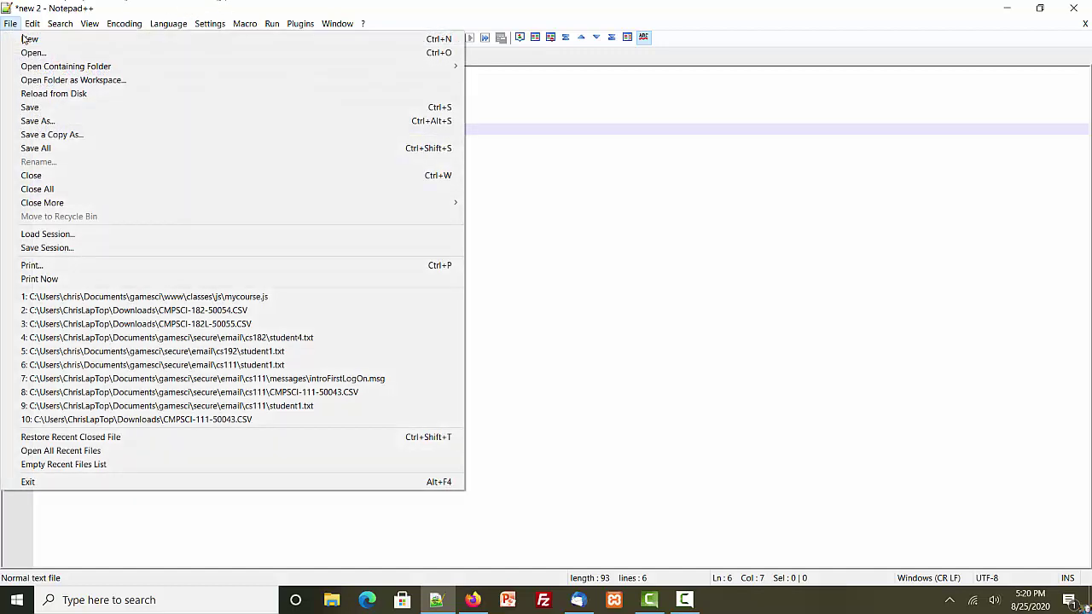
pyautogui.click(55, 110)
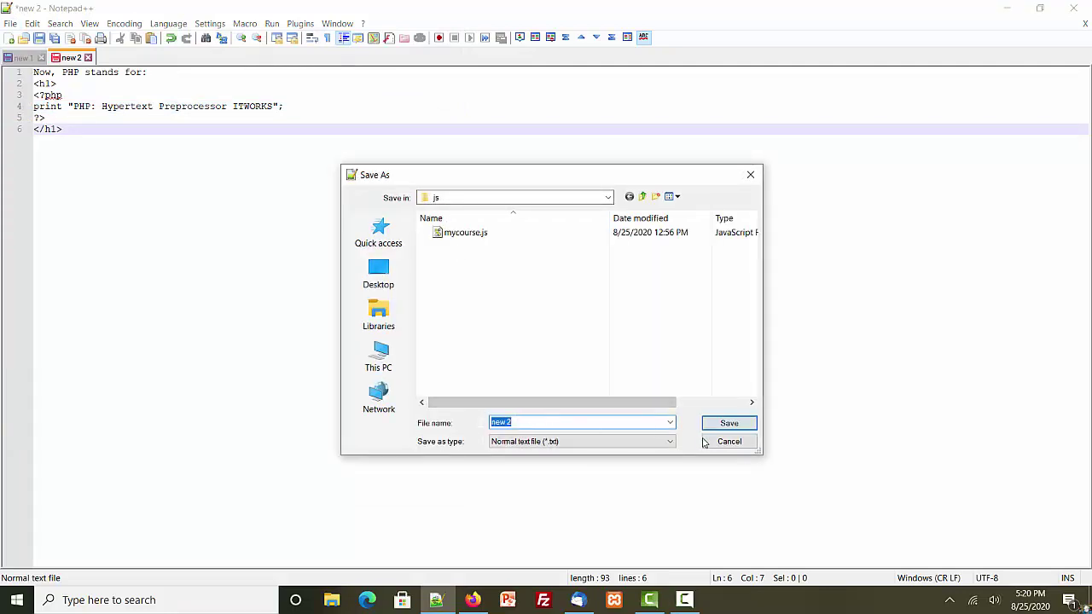
pyautogui.click(737, 445)
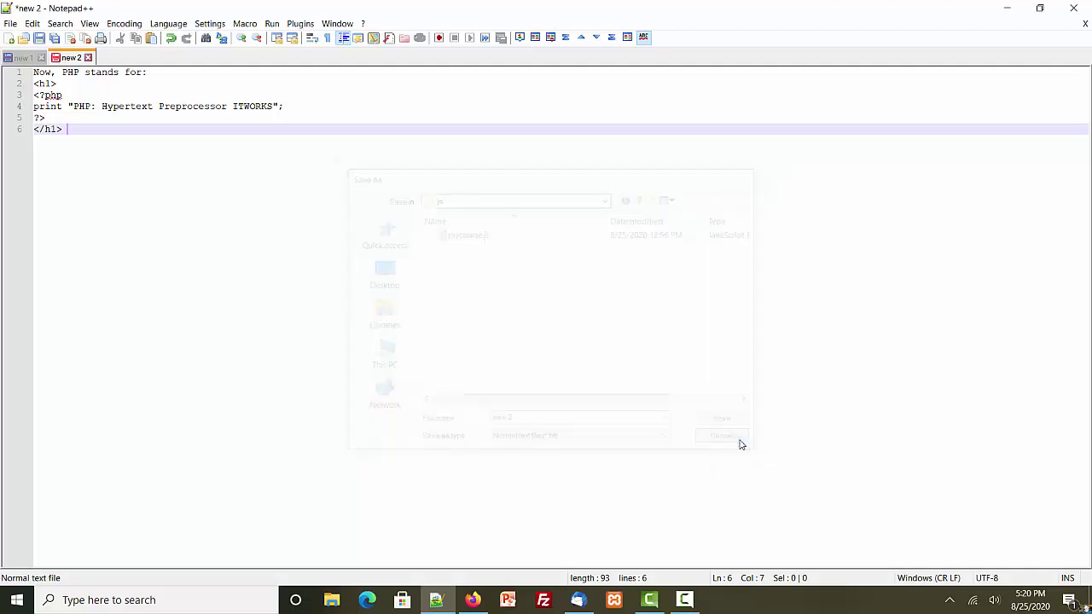
# Return to the 'new 1' account-details note and place the cursor at the end of line 3.
pyautogui.click(24, 57)
pyautogui.moveTo(124, 74); pyautogui.dragTo(32, 67)
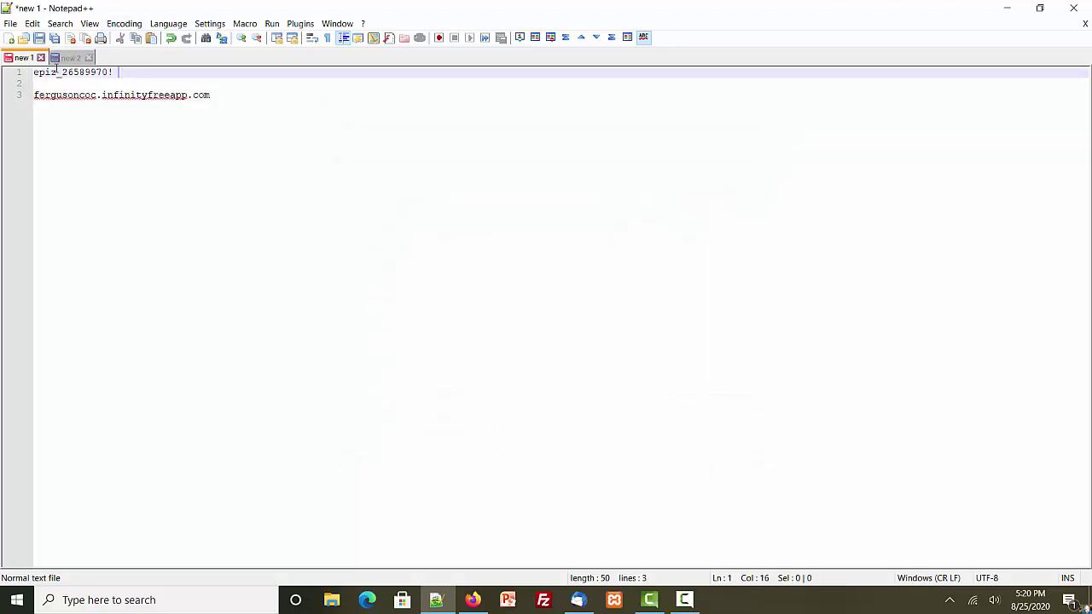
pyautogui.click(198, 95)
pyautogui.tripleClick(204, 95)
pyautogui.click(236, 98)
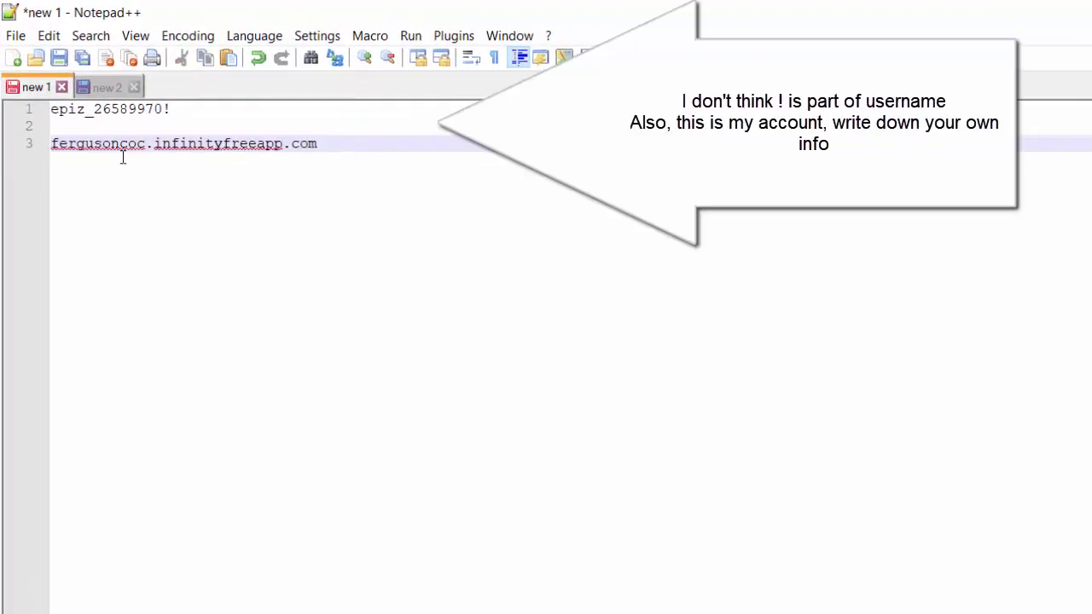
pyautogui.click(51, 144)
pyautogui.moveTo(319, 142); pyautogui.dragTo(32, 149)
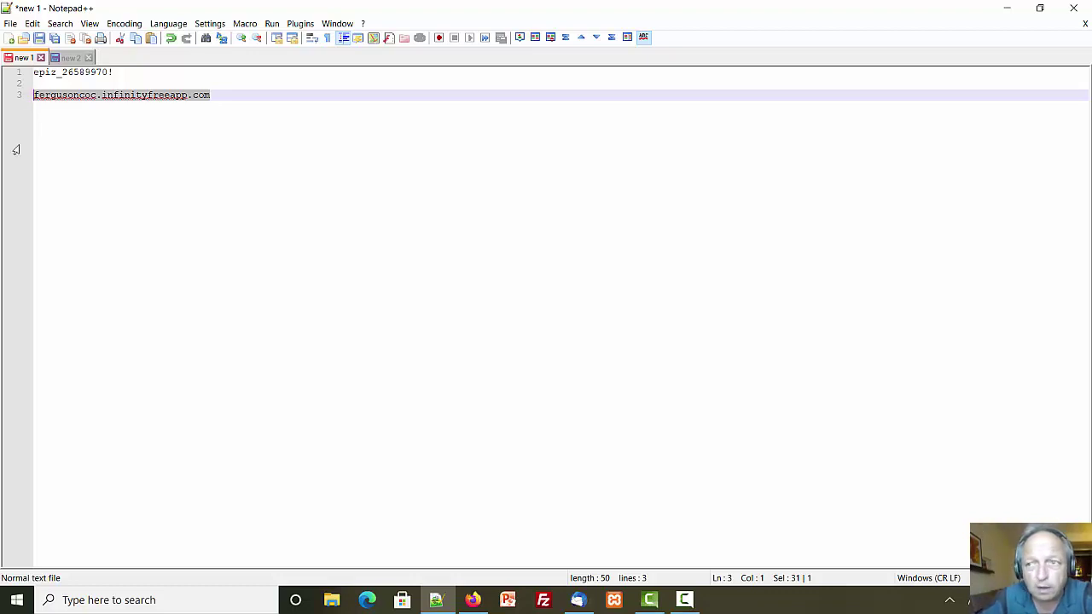
# Go back from InfinityFree's account-creation page to Your Accounts, showing the new Active account.
pyautogui.click(1005, 10)
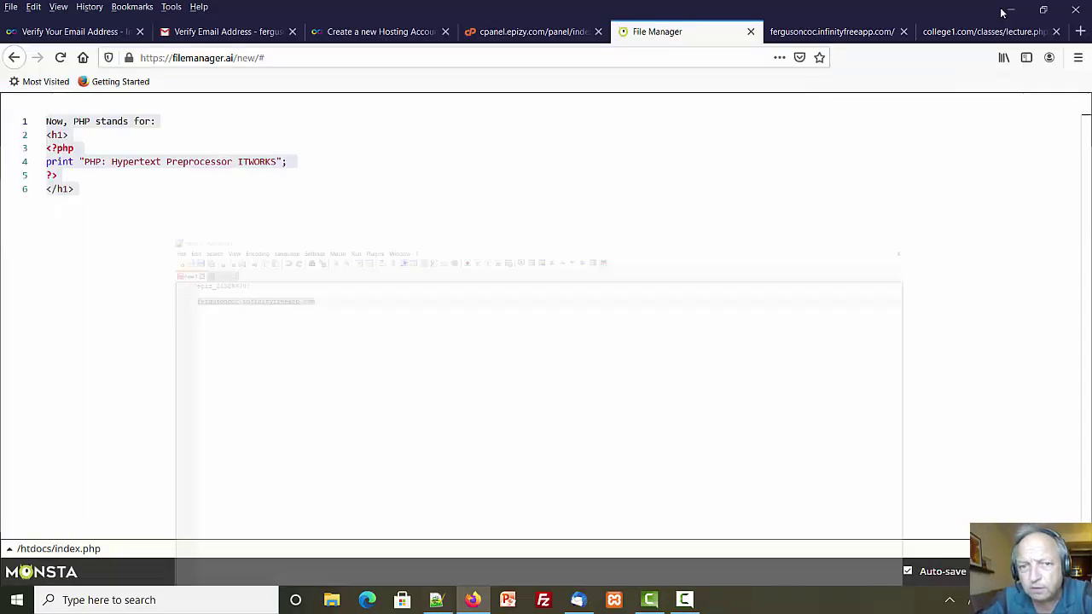
pyautogui.click(385, 31)
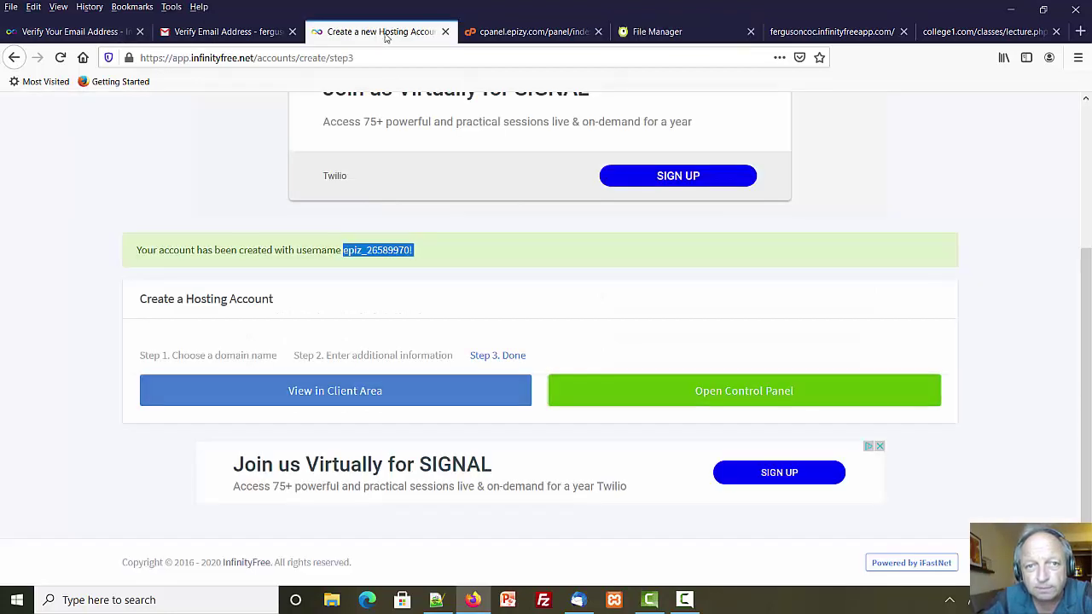
pyautogui.click(14, 61)
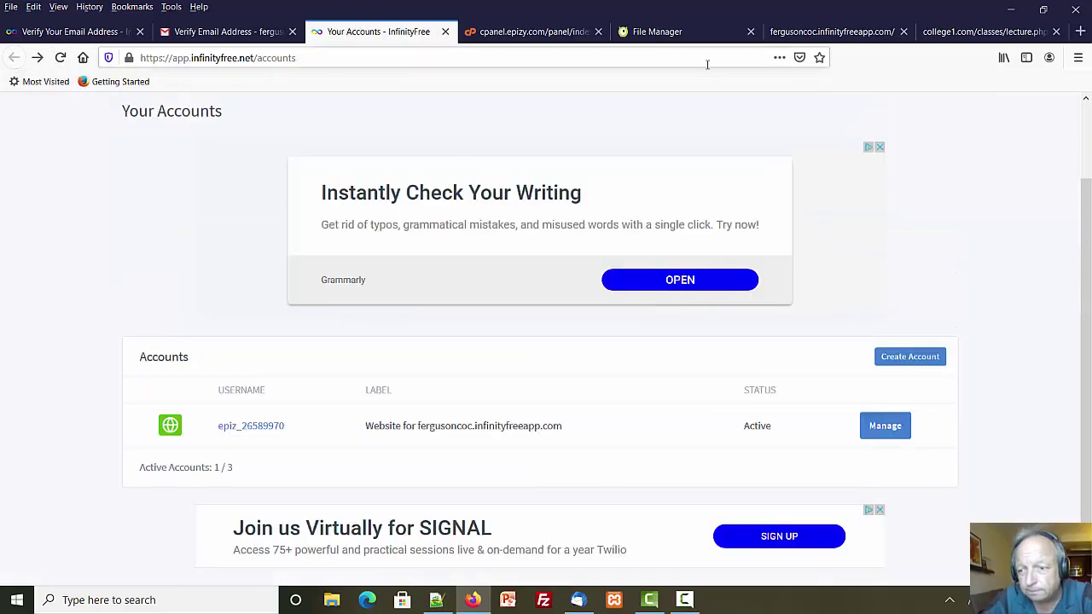